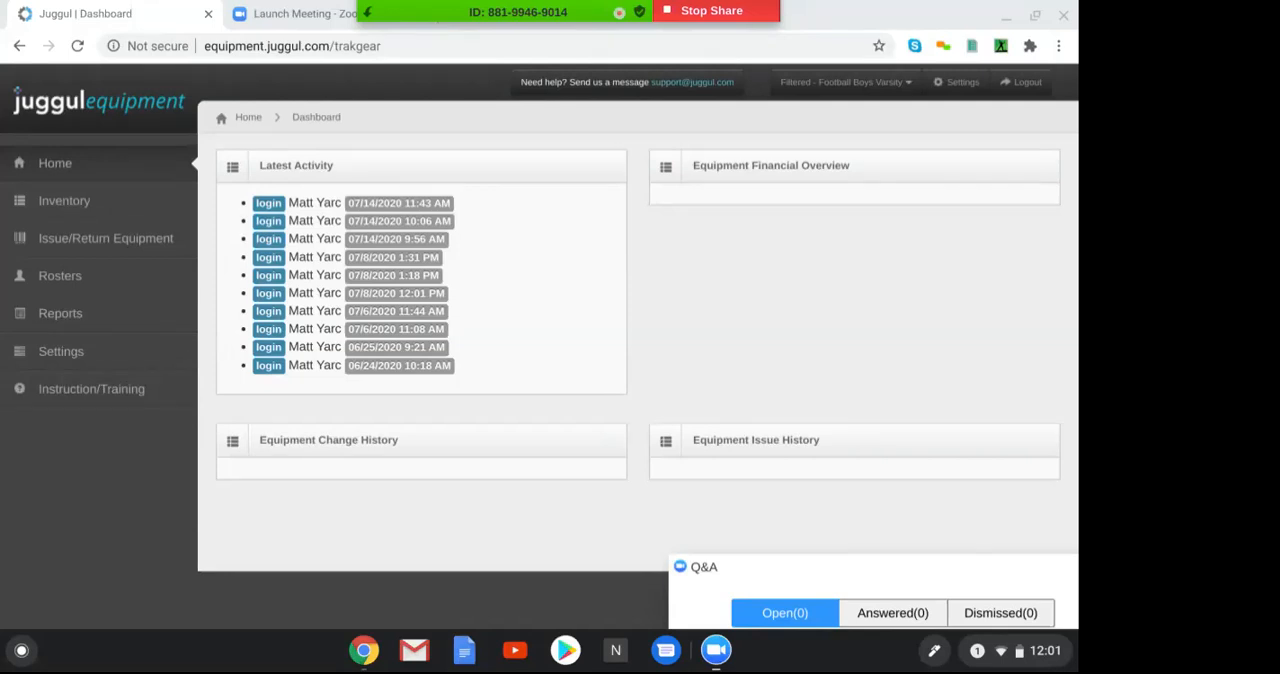
pyautogui.press('XF86AudioRaiseVolume')
pyautogui.press('XF86MonBrightnessUp')
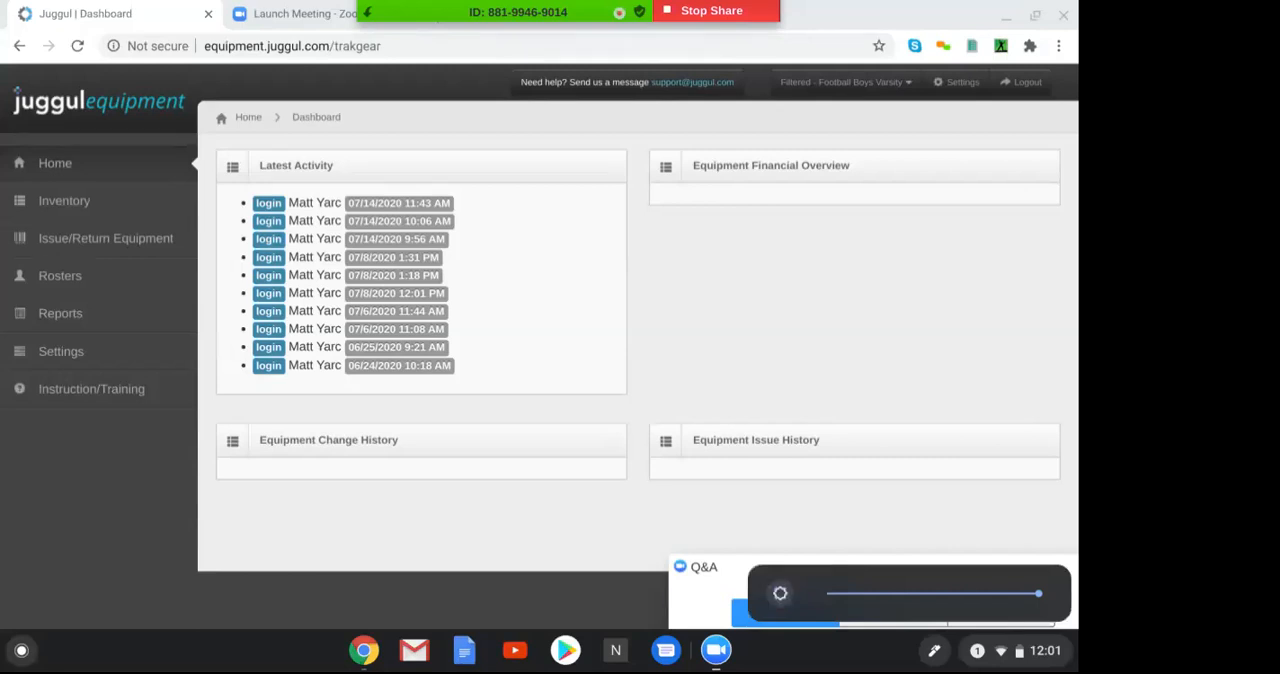
pyautogui.press('XF86AudioRaiseVolume')
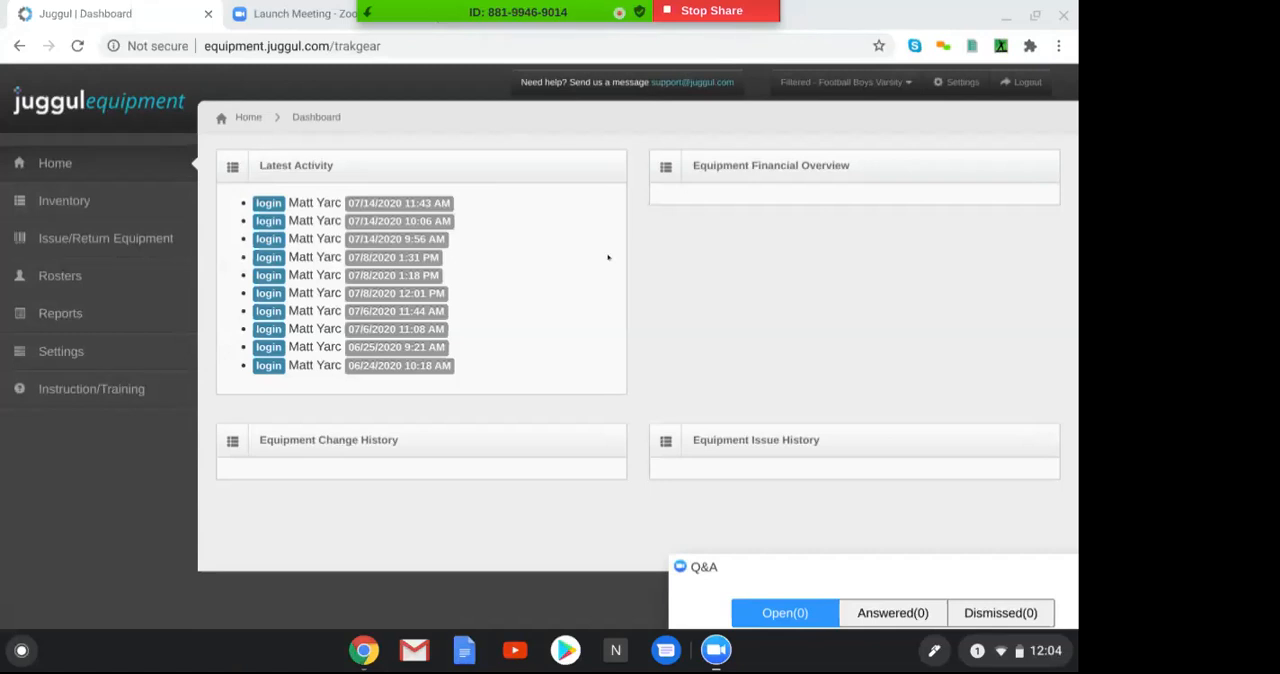
# Check which sports and teams the dashboard can be filtered by, leaving the current filter in place
pyautogui.click(846, 84)
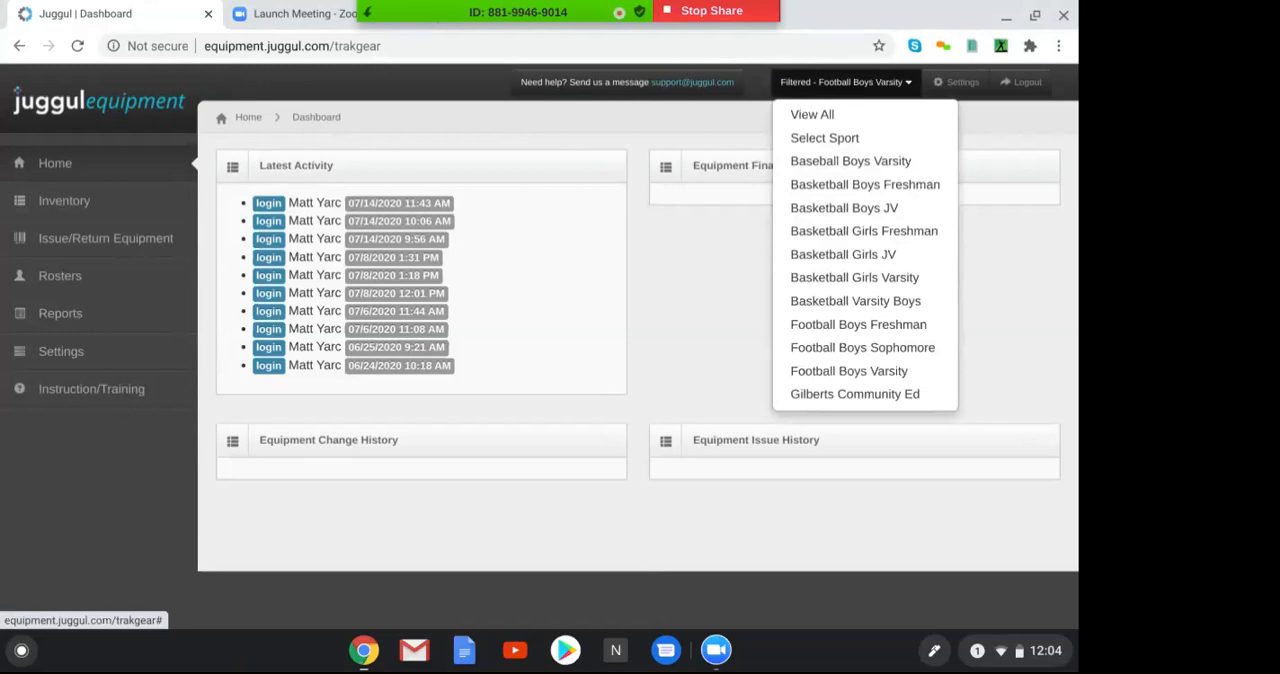
pyautogui.click(846, 86)
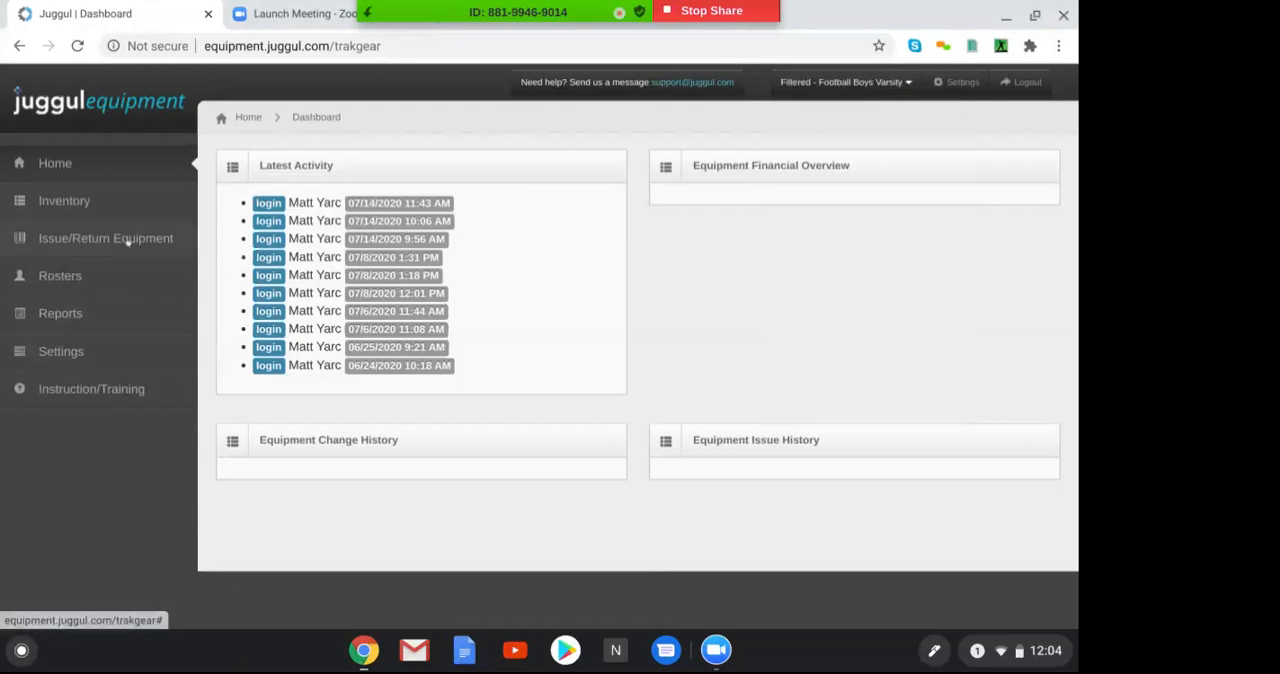
# Go to user management in the settings and open the record of the Athletic Admin user
pyautogui.click(61, 350)
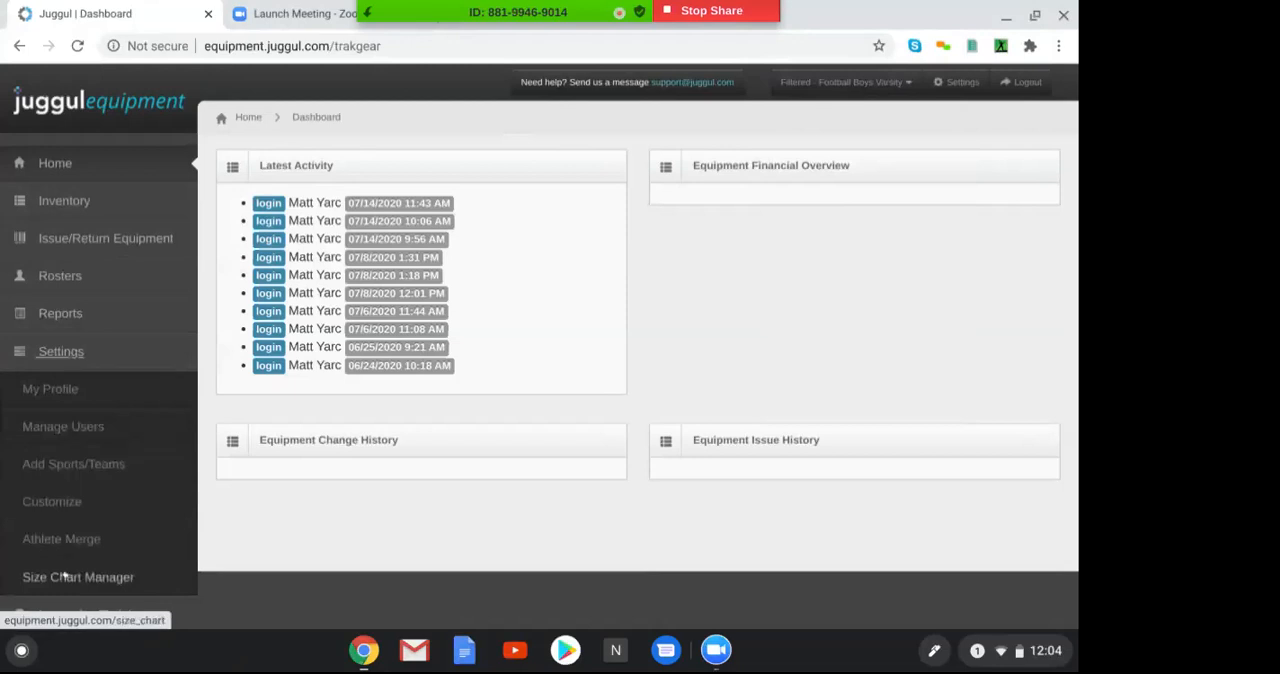
pyautogui.click(47, 427)
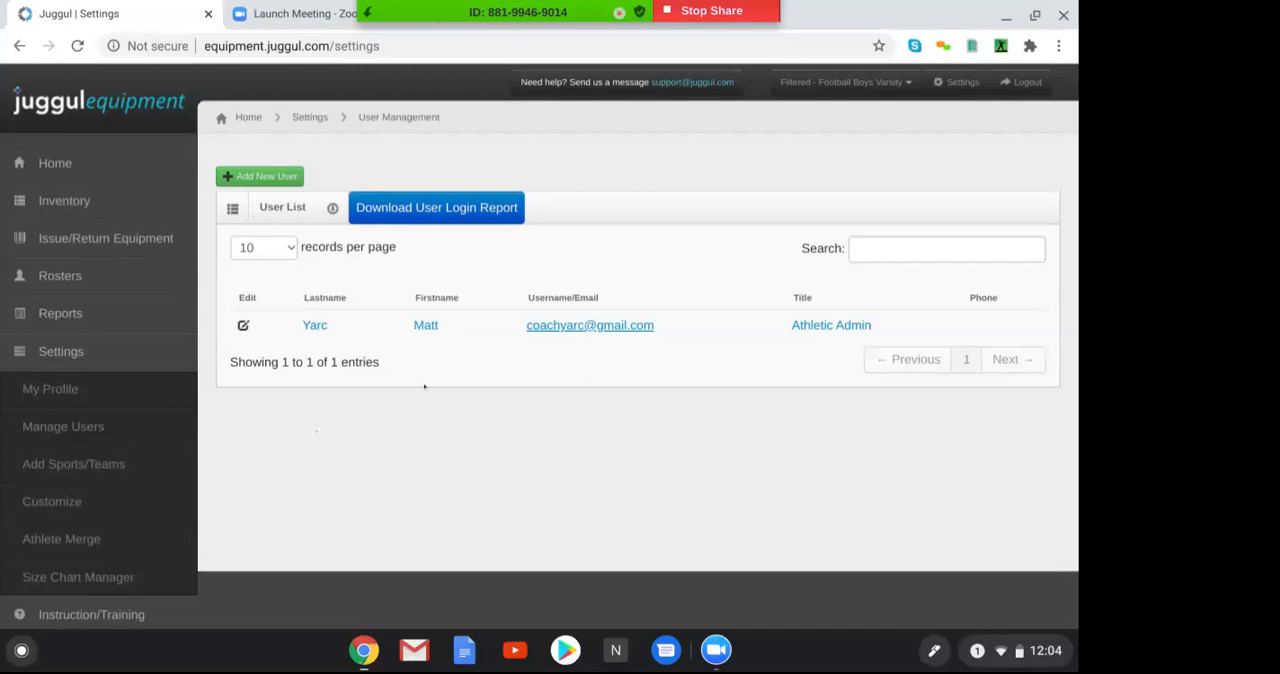
pyautogui.click(315, 327)
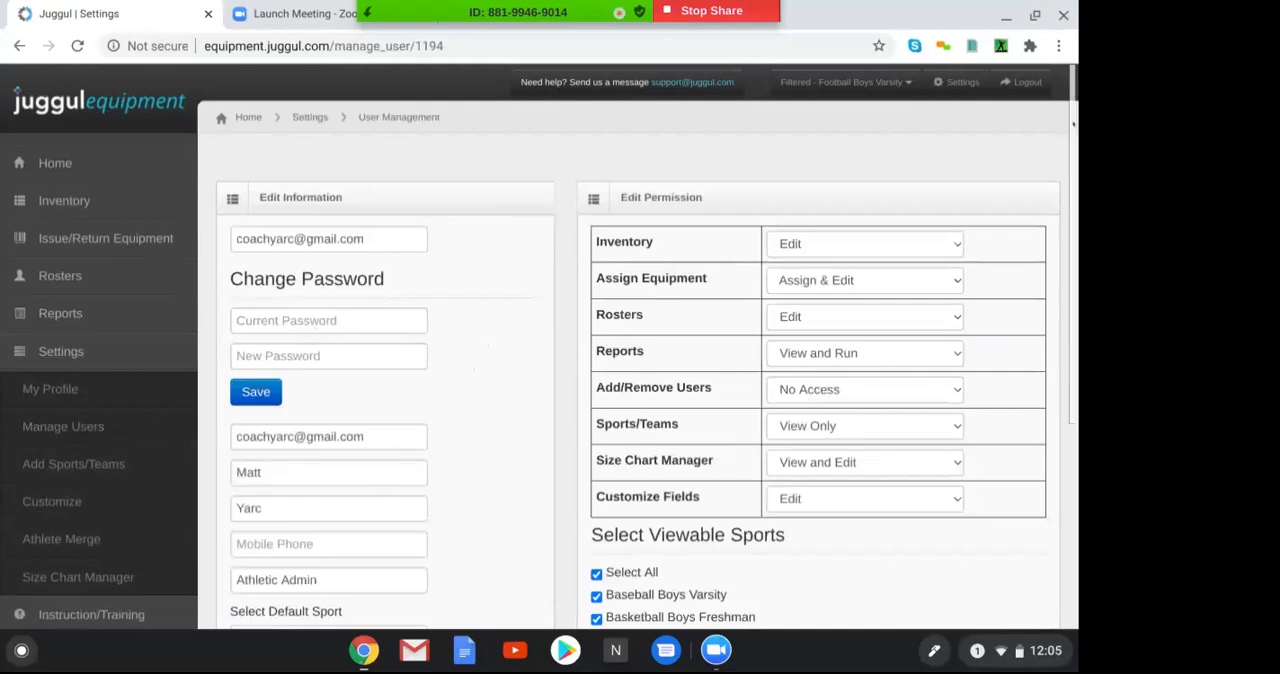
# Review the user's permissions, including the access options for Inventory and Rosters, and the viewable sports list
pyautogui.moveTo(1073, 124); pyautogui.dragTo(1029, 154)
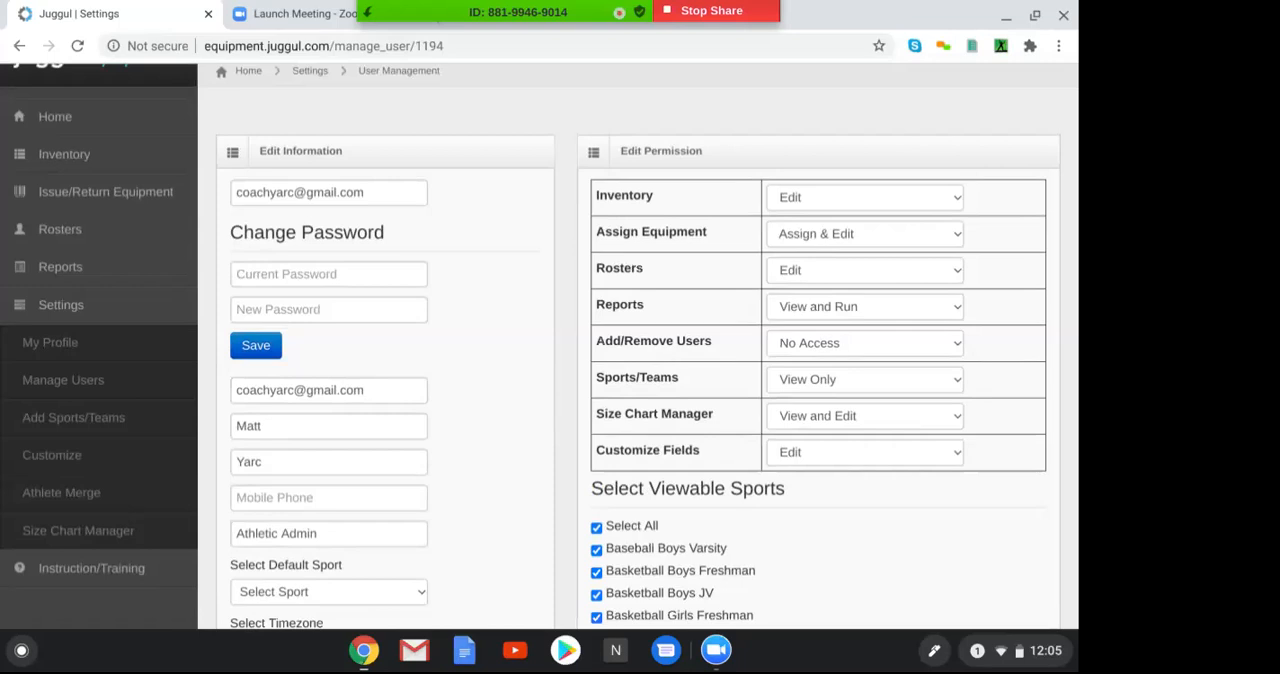
pyautogui.click(790, 202)
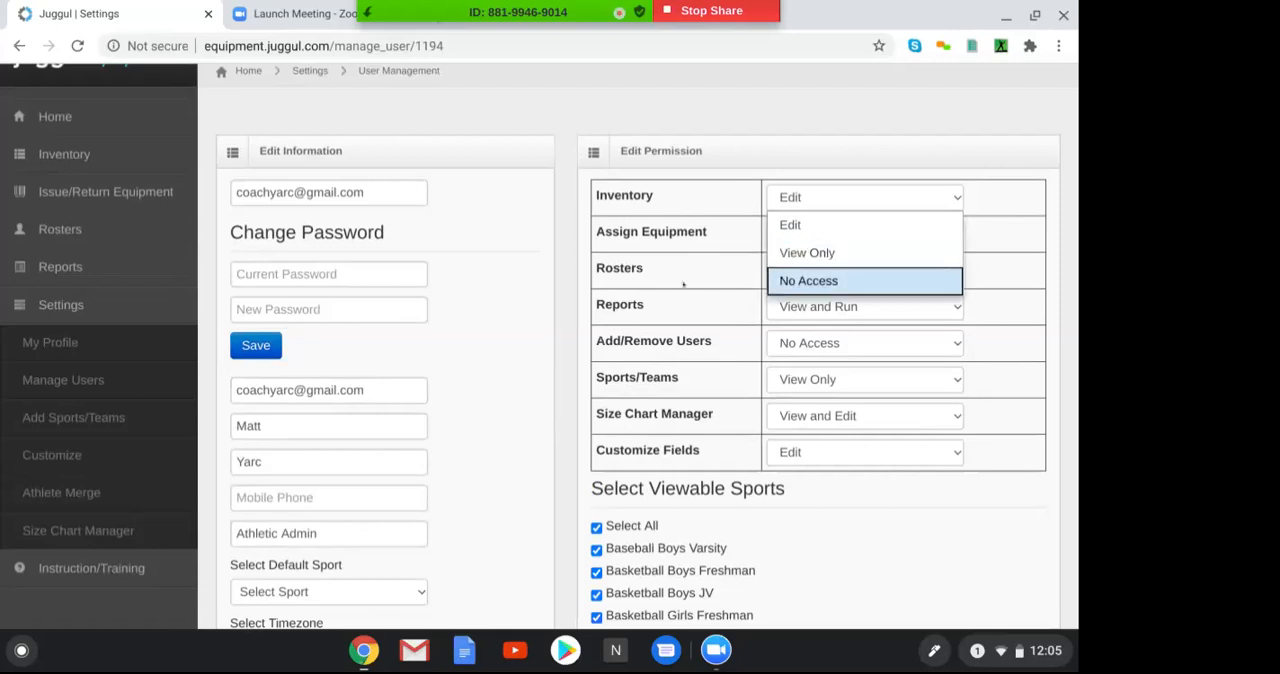
pyautogui.click(751, 279)
pyautogui.click(784, 277)
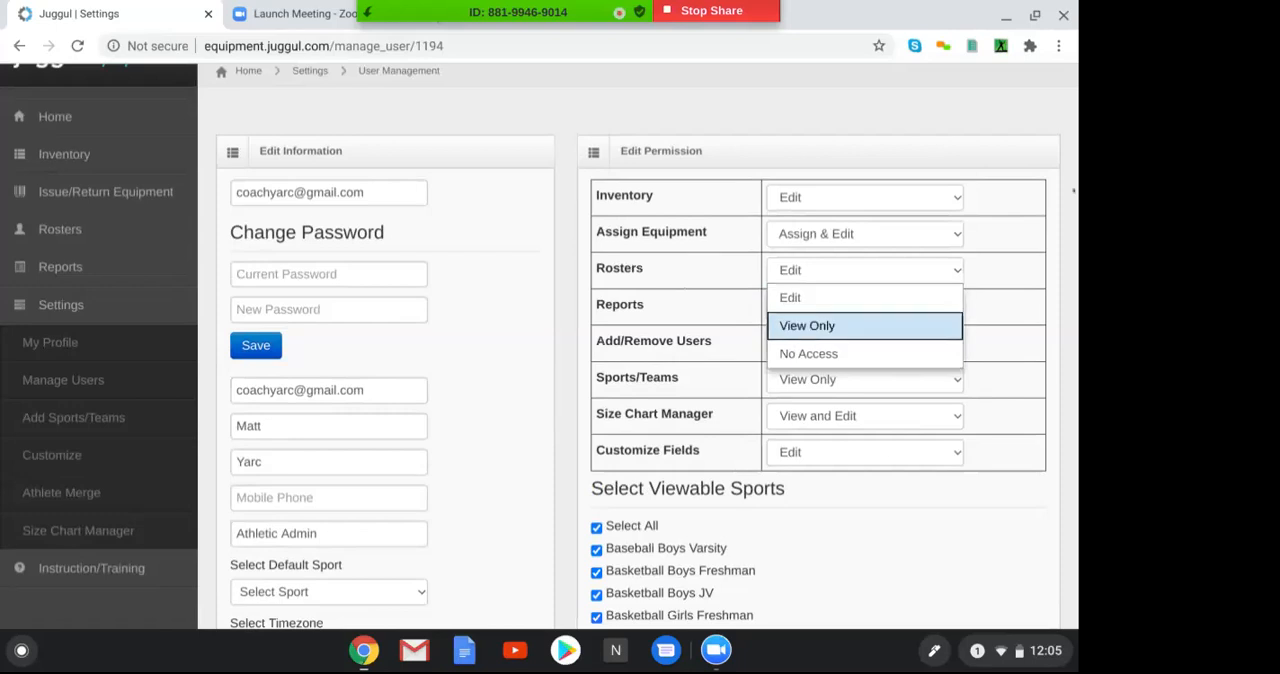
pyautogui.moveTo(1073, 188); pyautogui.dragTo(1076, 332)
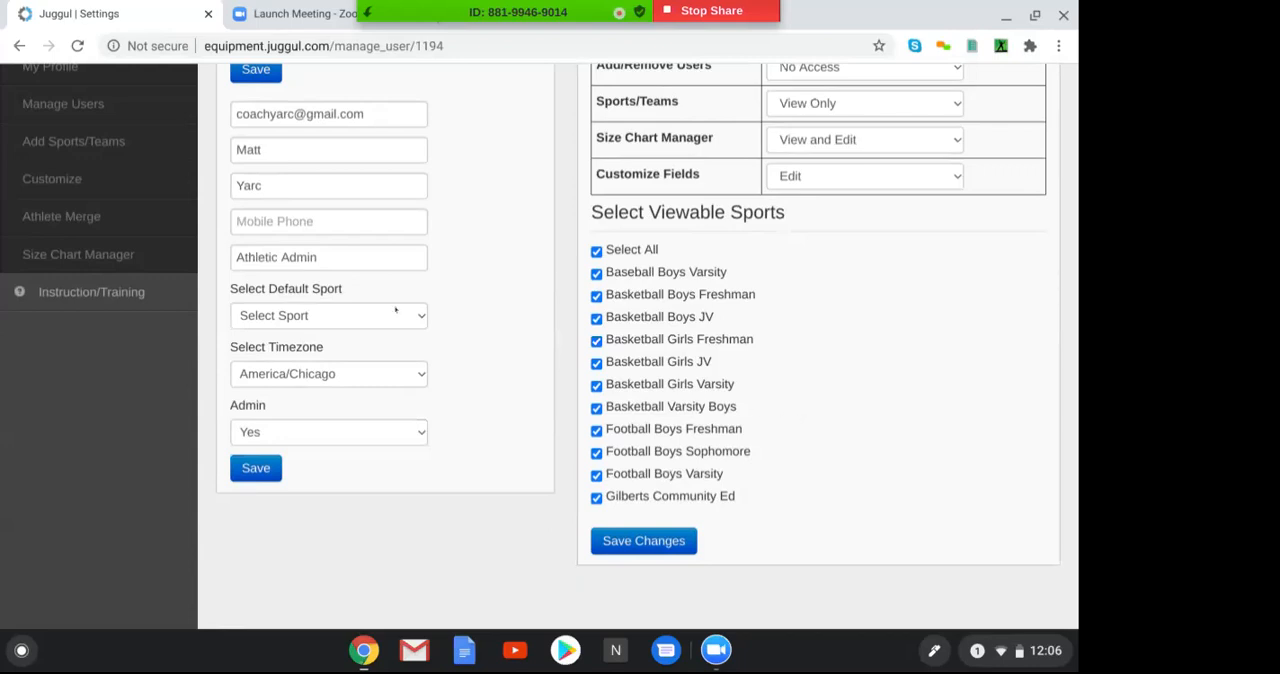
# Open the Sports/Teams management page and look at the existing teams and the form for adding a sport
pyautogui.click(93, 143)
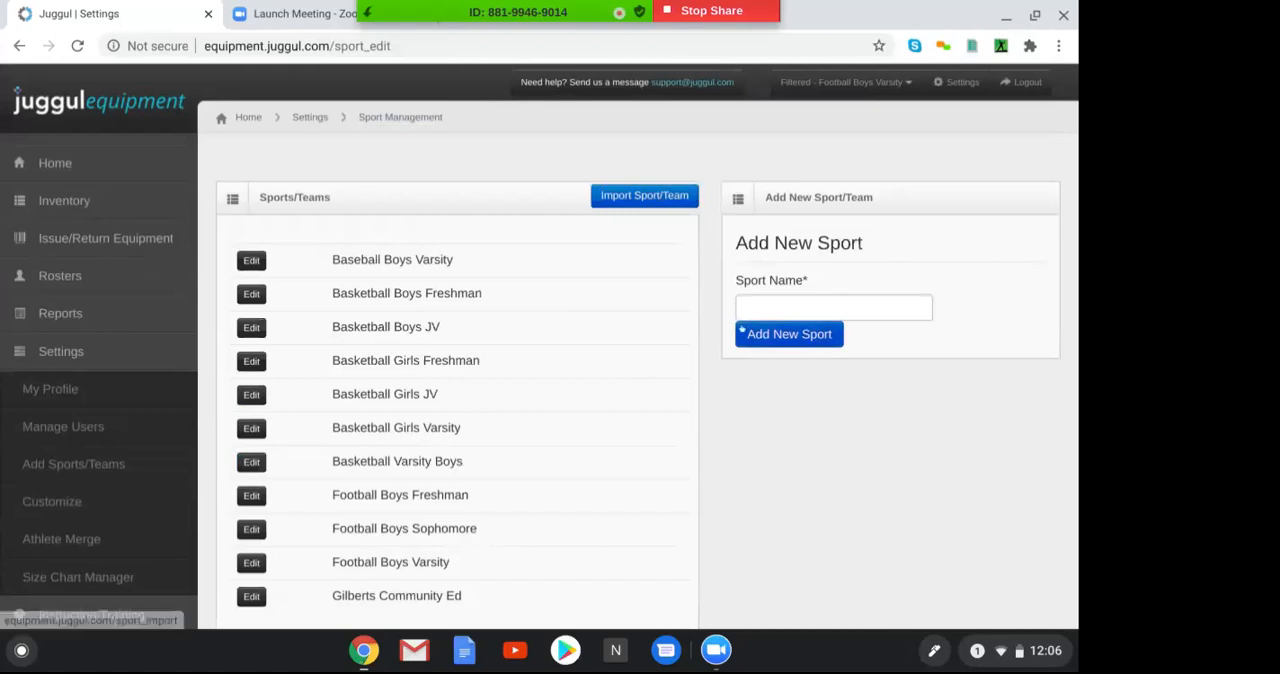
pyautogui.click(752, 333)
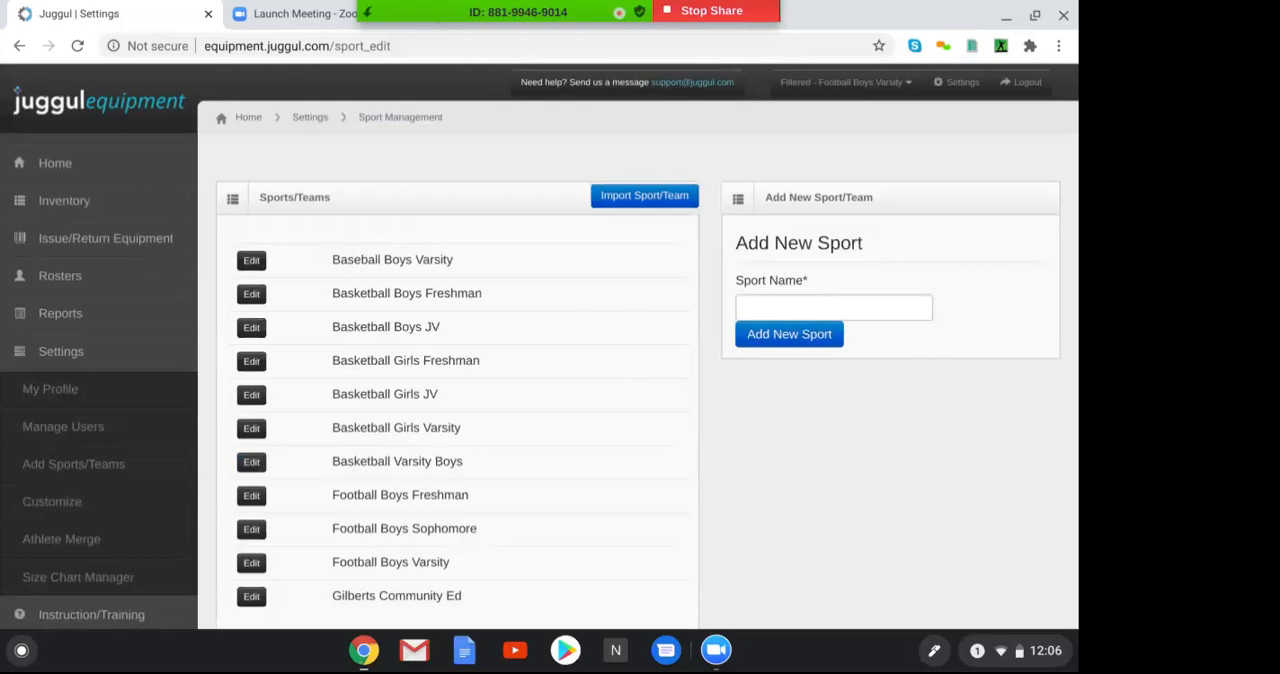
pyautogui.click(52, 358)
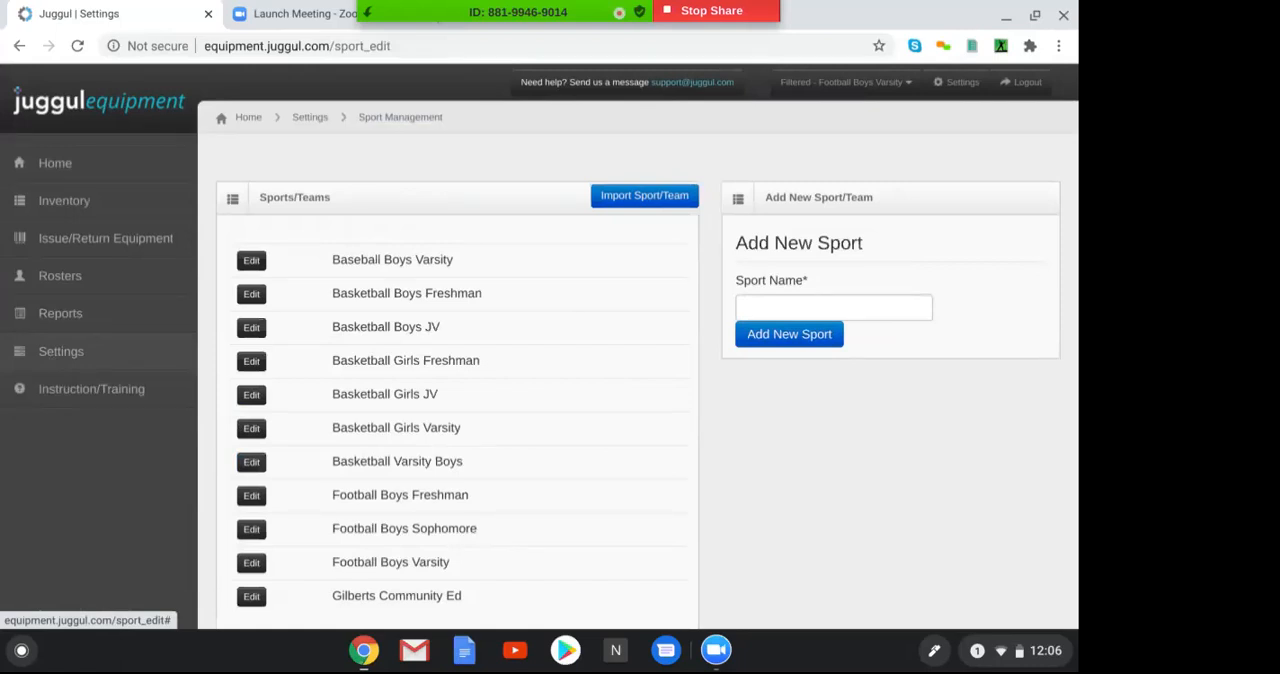
# Open the inventory list with the size details of Rydell - Speed flex - White collapsed
pyautogui.click(62, 202)
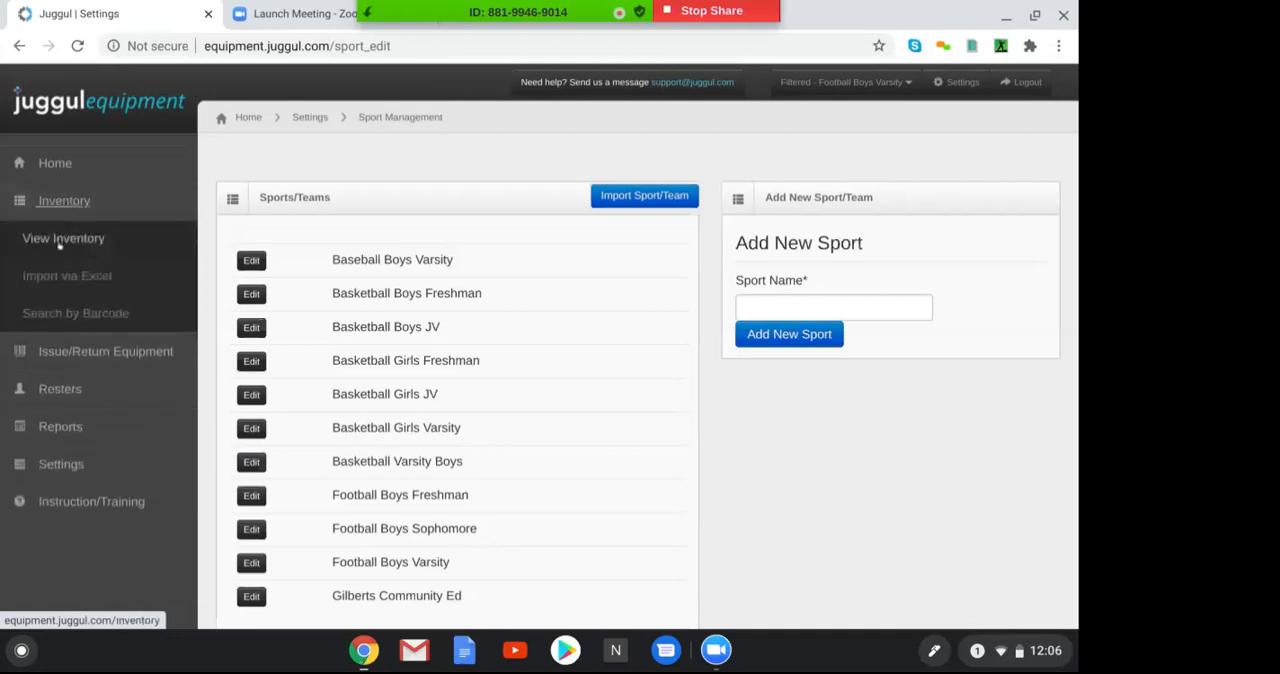
pyautogui.click(67, 243)
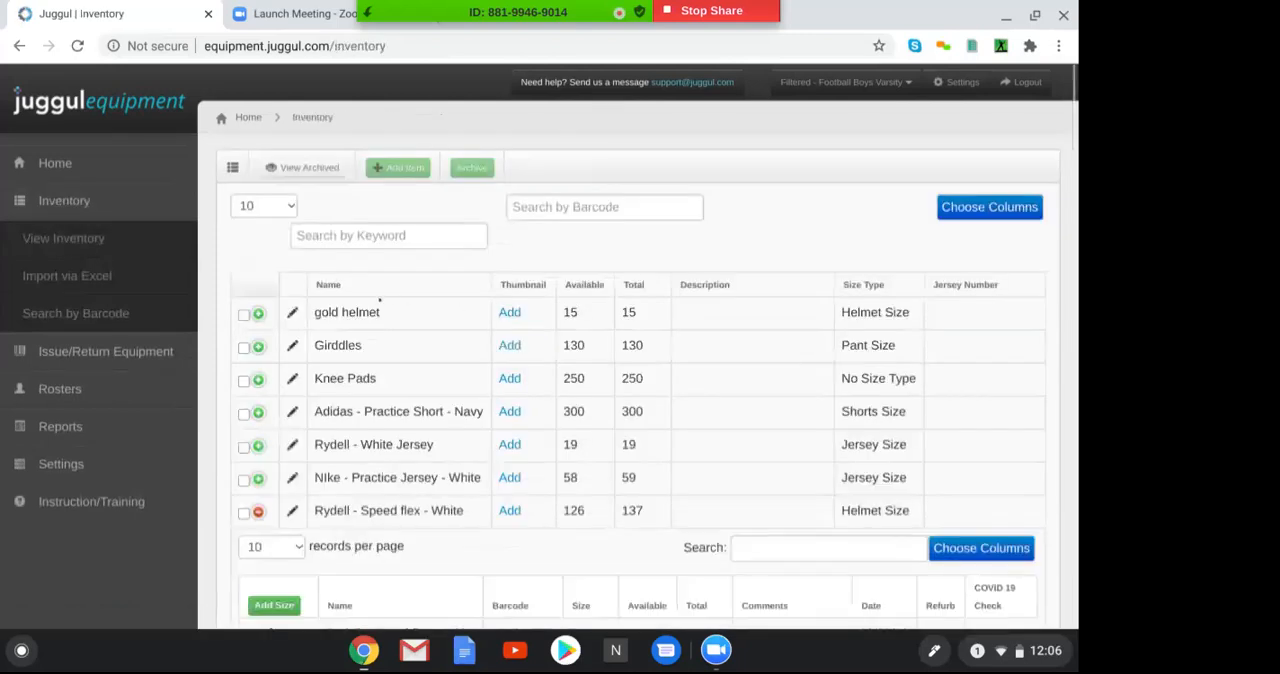
pyautogui.click(258, 511)
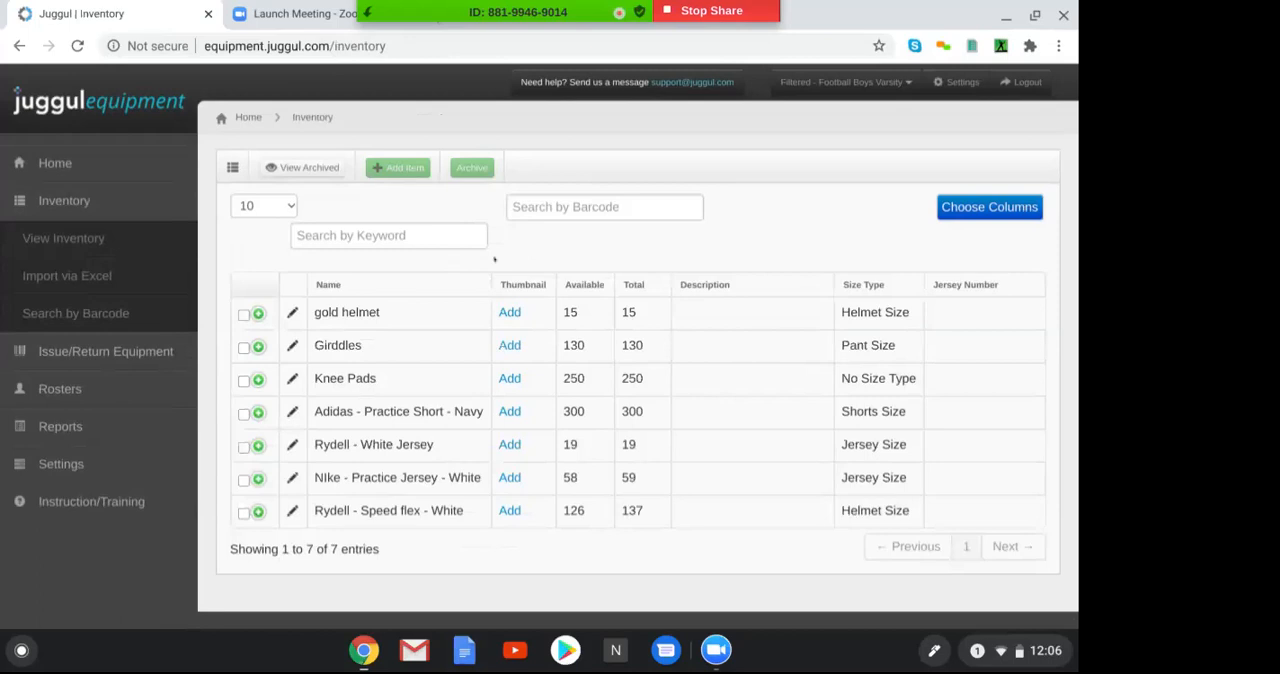
# Open the first previous import on the Excel import page and examine its item rows down to the end
pyautogui.click(67, 276)
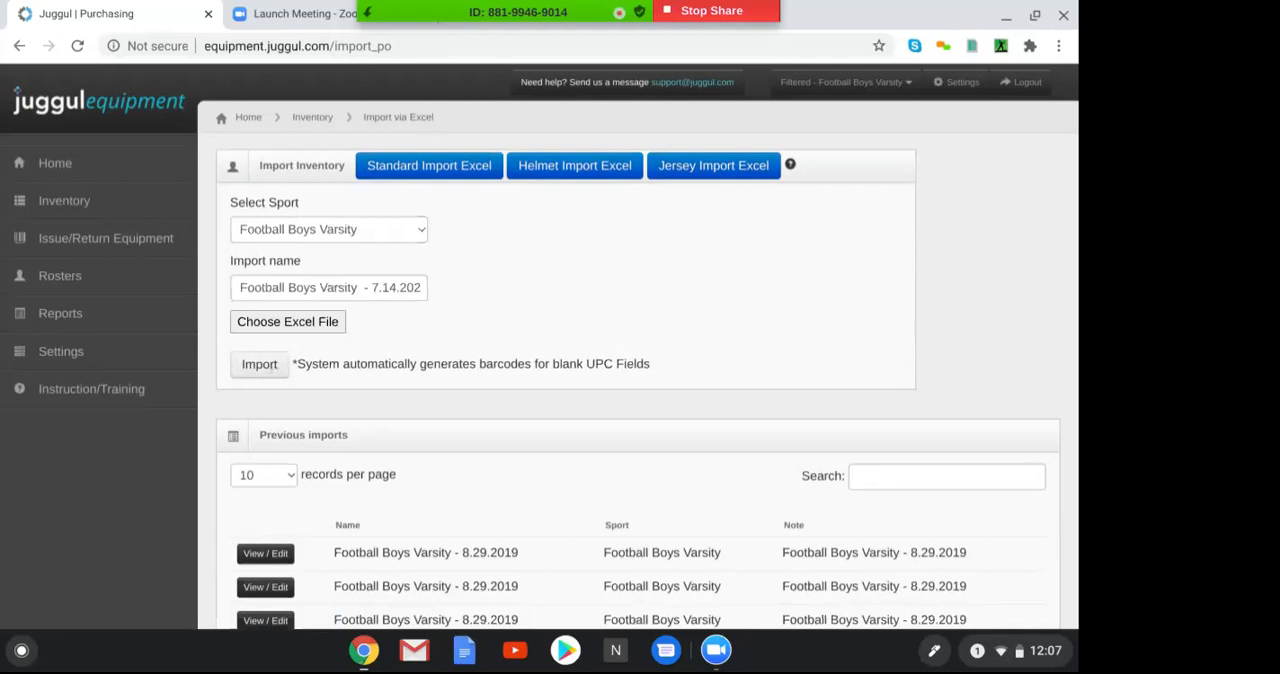
pyautogui.click(263, 554)
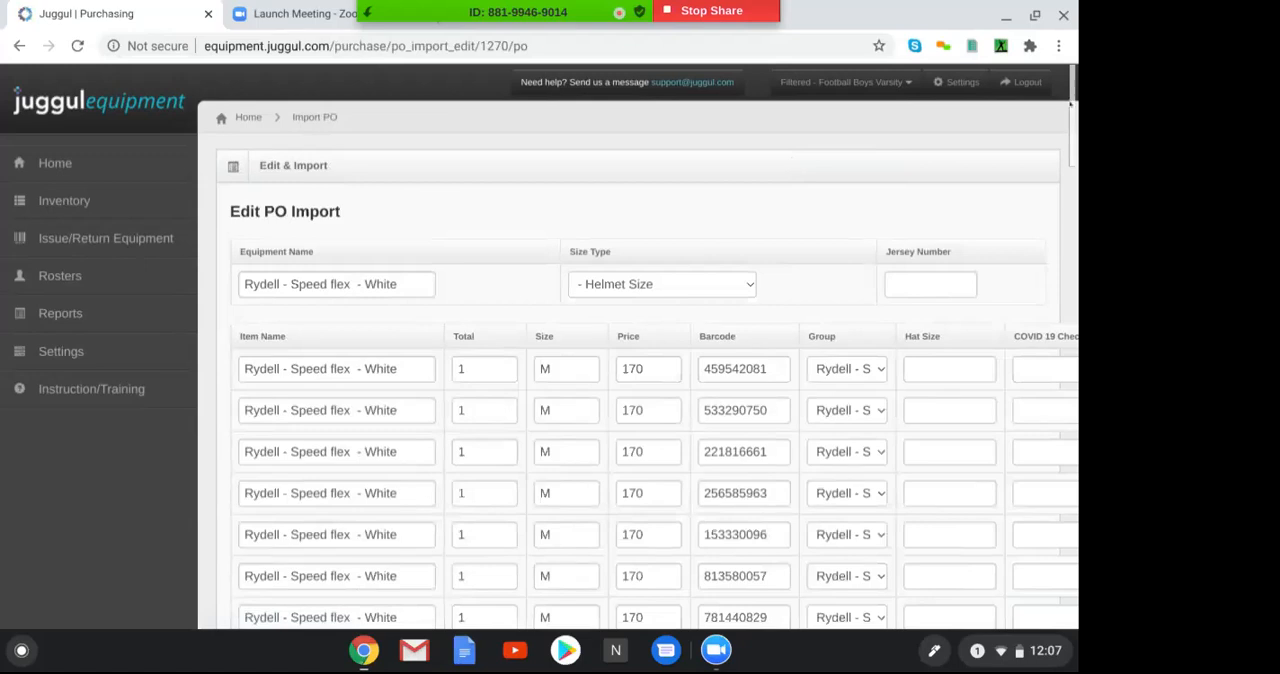
pyautogui.moveTo(1075, 104); pyautogui.dragTo(1075, 346)
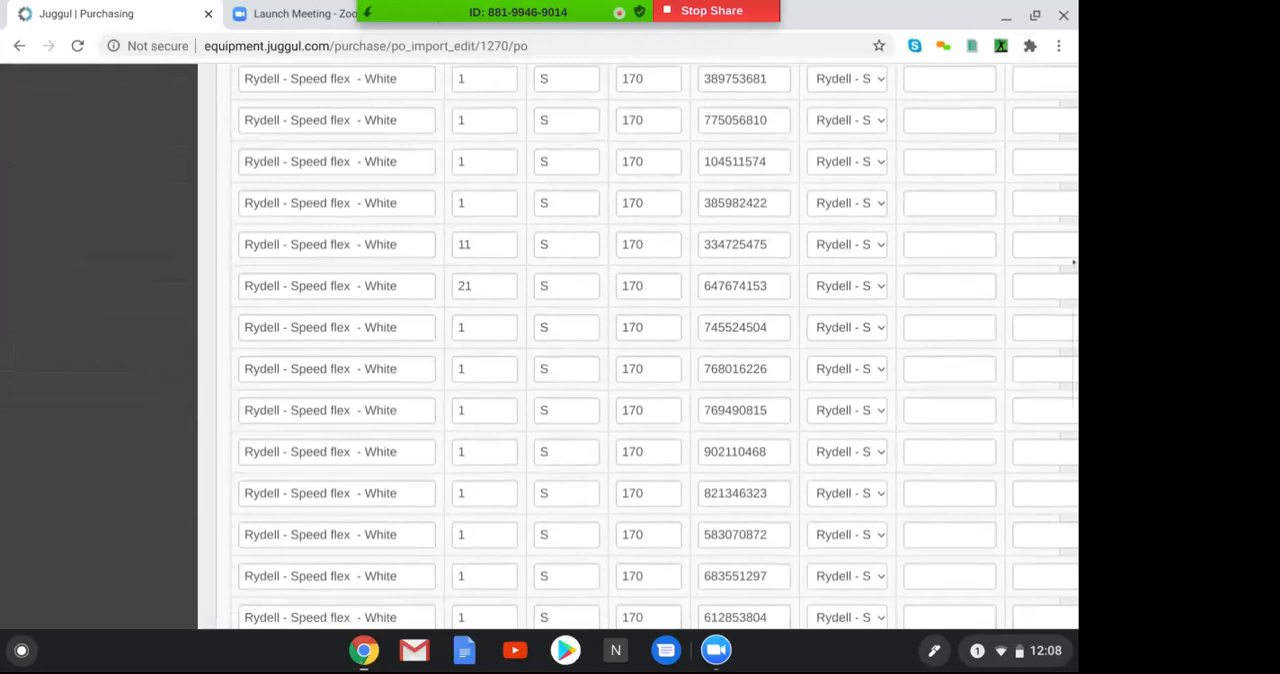
pyautogui.scroll(-9, 1071, 262)
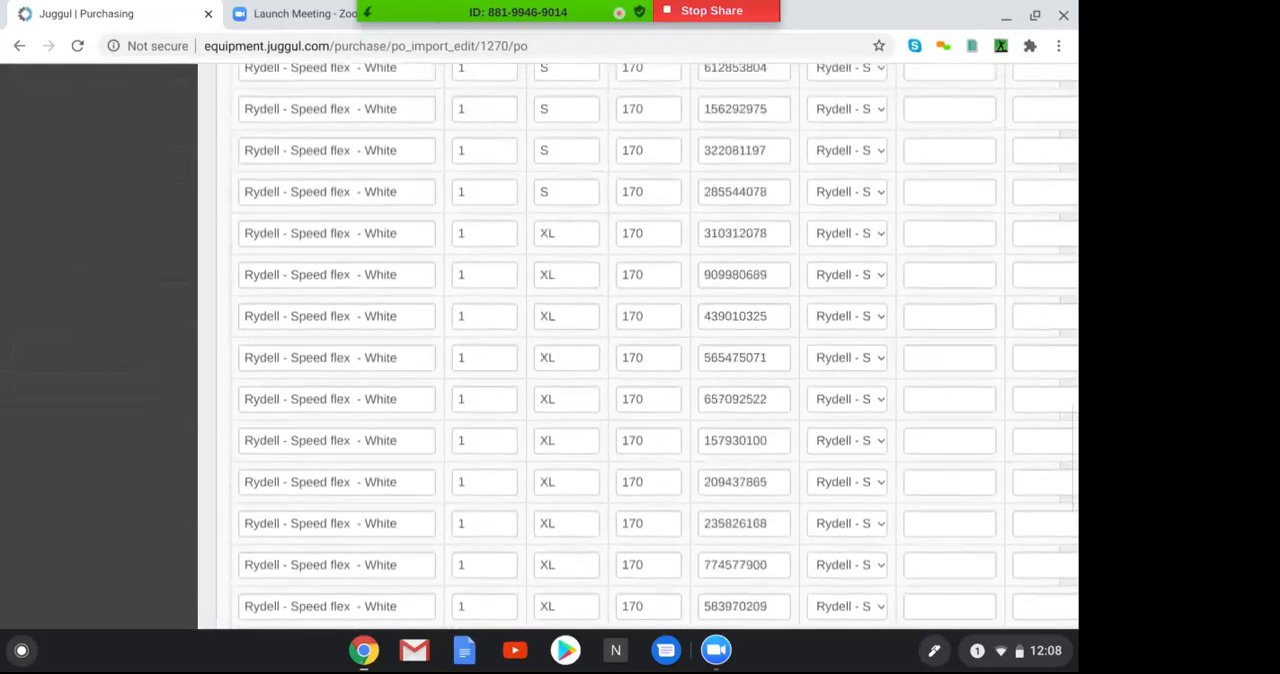
pyautogui.scroll(-3, 1071, 300)
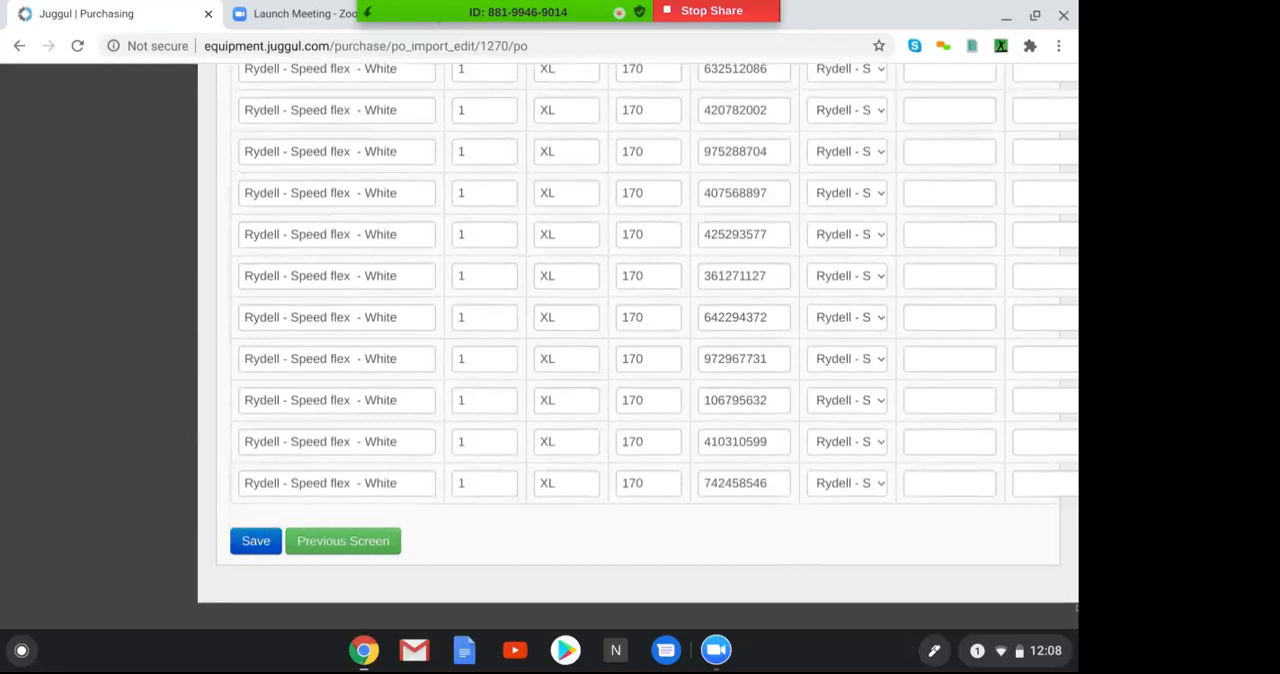
pyautogui.moveTo(1075, 590); pyautogui.dragTo(924, 72)
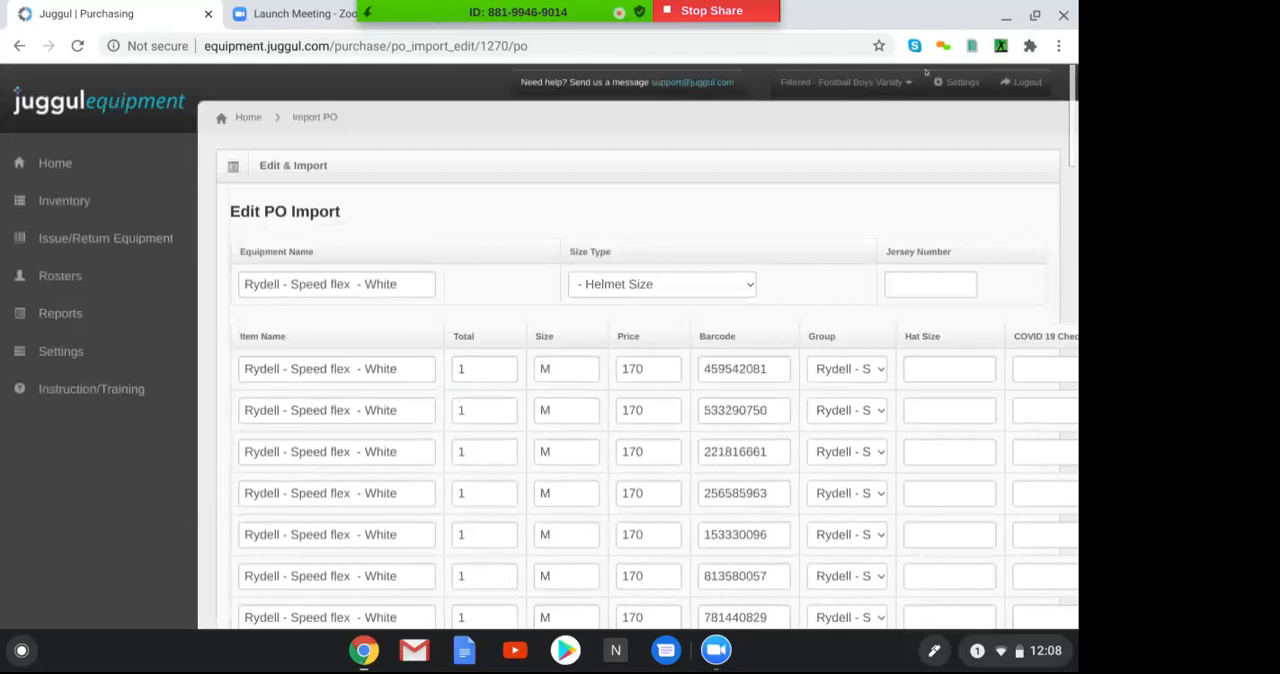
# Return to the inventory list, select Rydell - Speed flex - White and expand its individual size entries
pyautogui.click(68, 200)
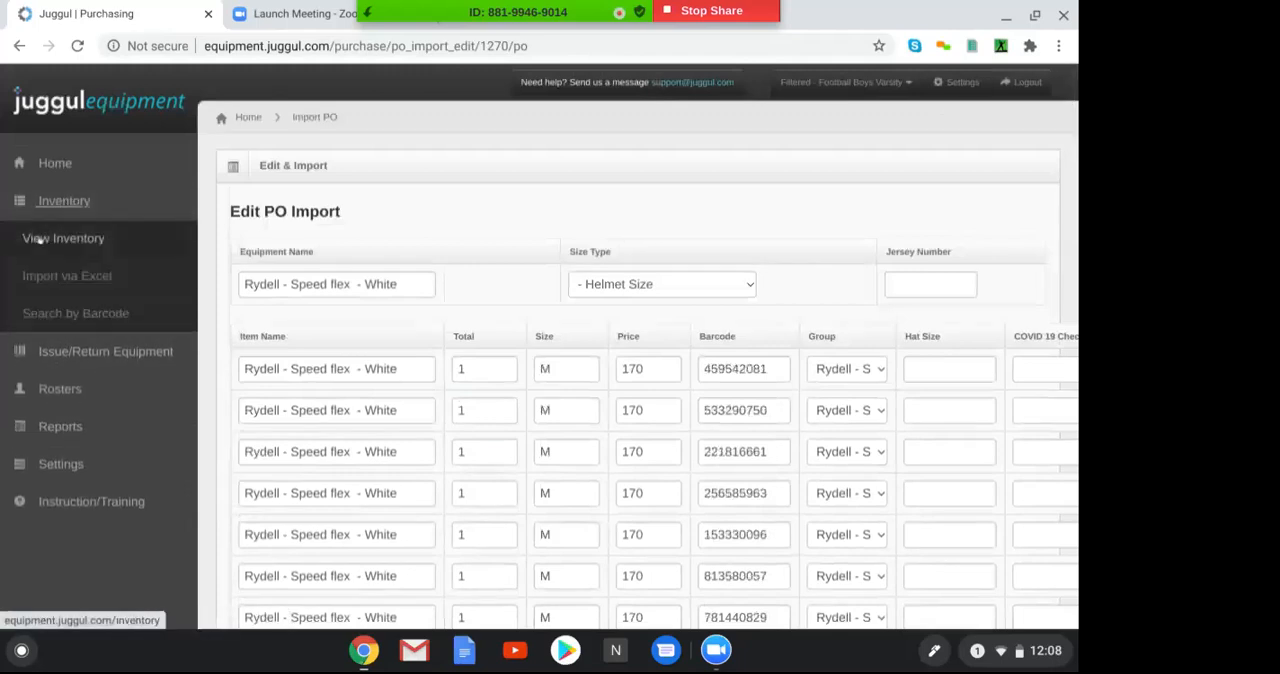
pyautogui.click(38, 240)
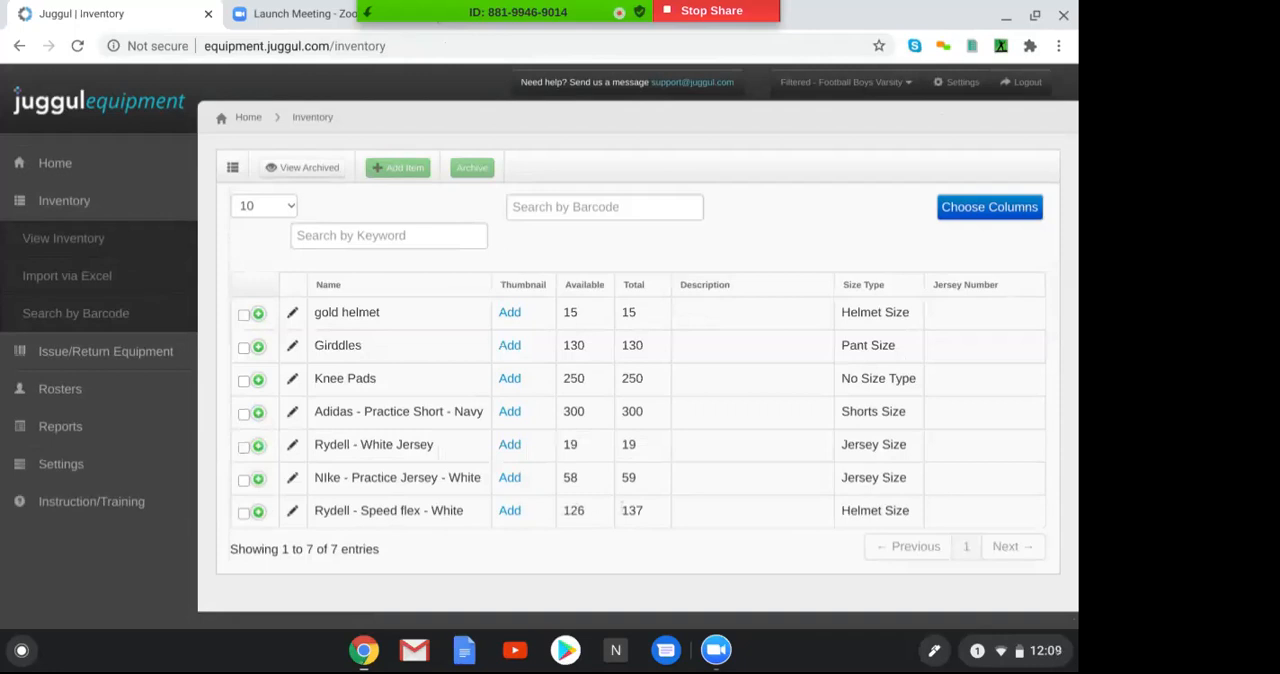
pyautogui.click(243, 513)
pyautogui.click(258, 511)
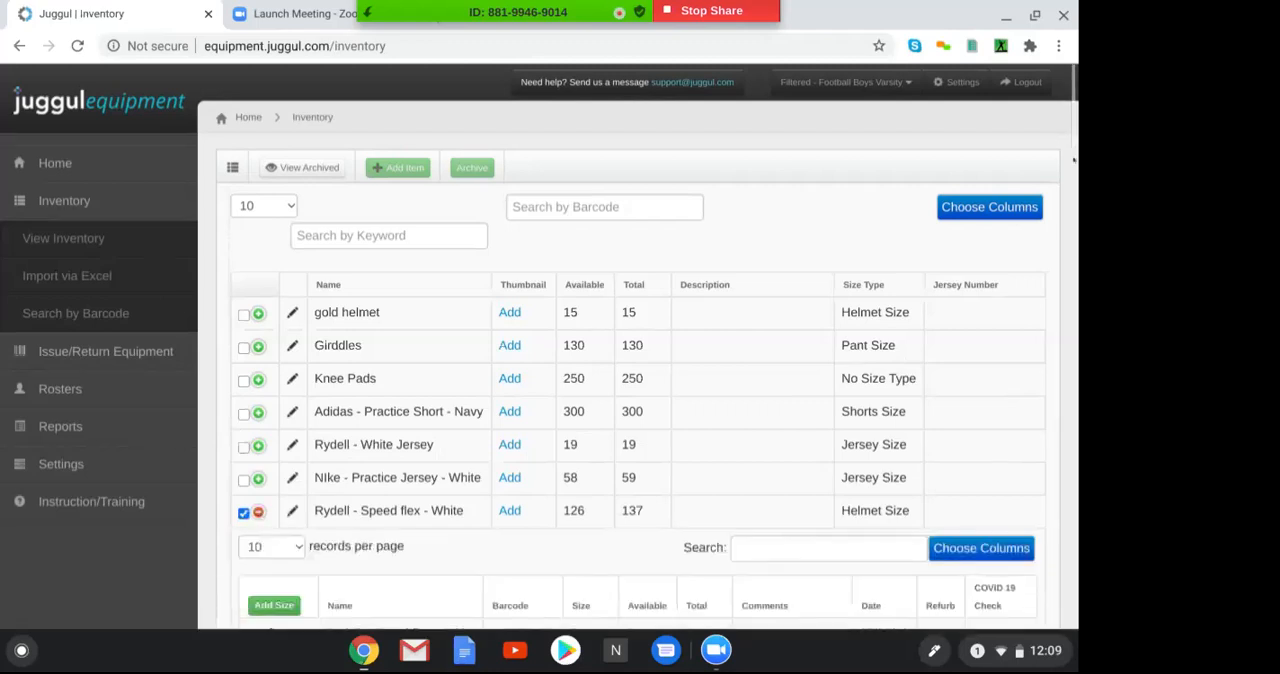
pyautogui.scroll(-5, 1076, 216)
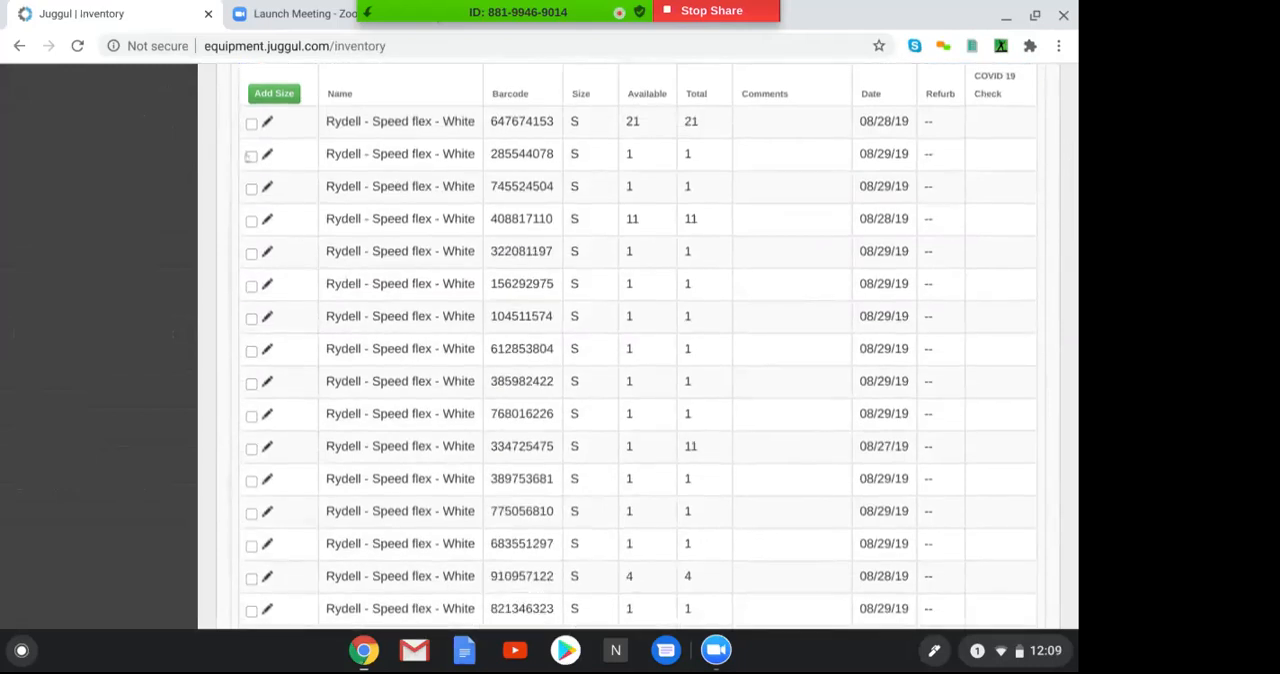
# Select the size S helmet with barcode 285544078 and view its edit form without changing anything
pyautogui.click(251, 156)
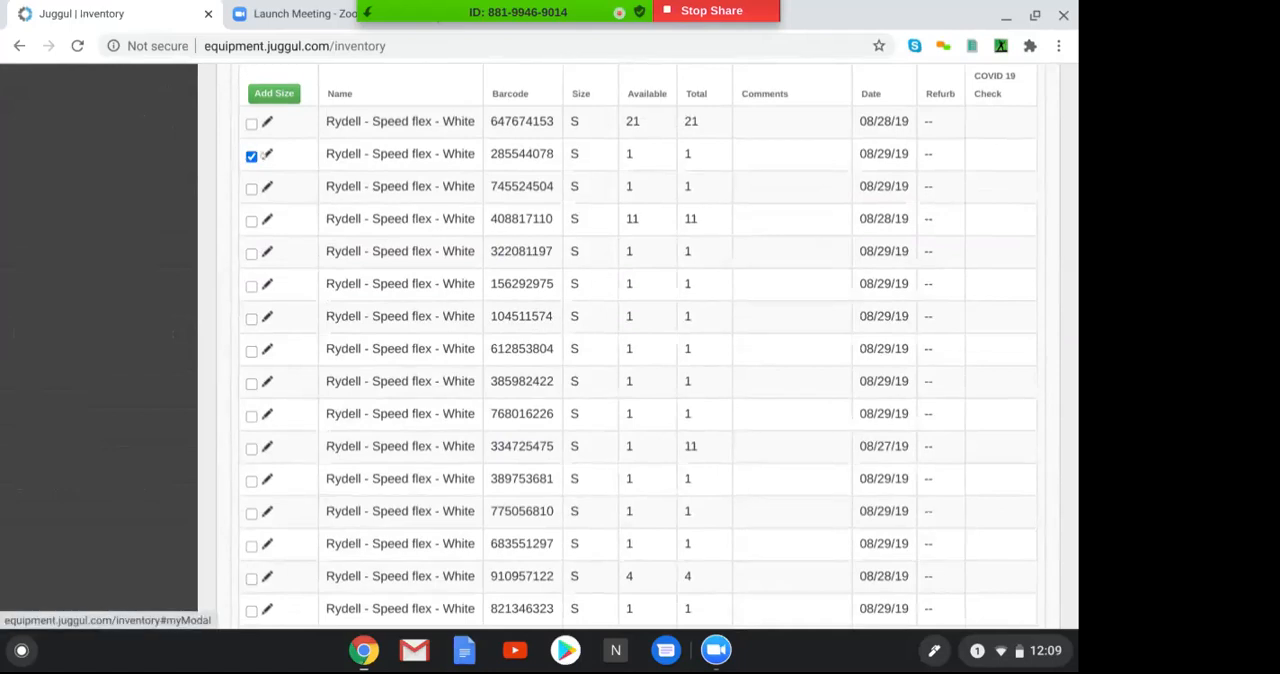
pyautogui.click(267, 154)
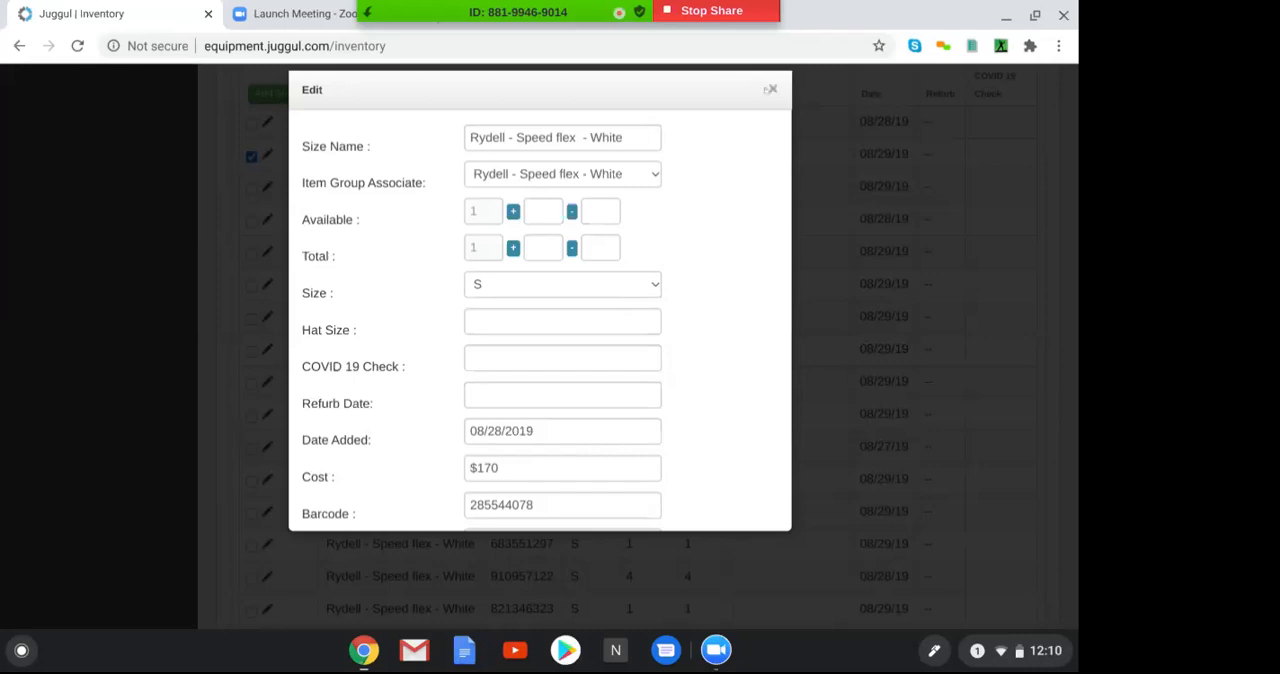
pyautogui.click(770, 89)
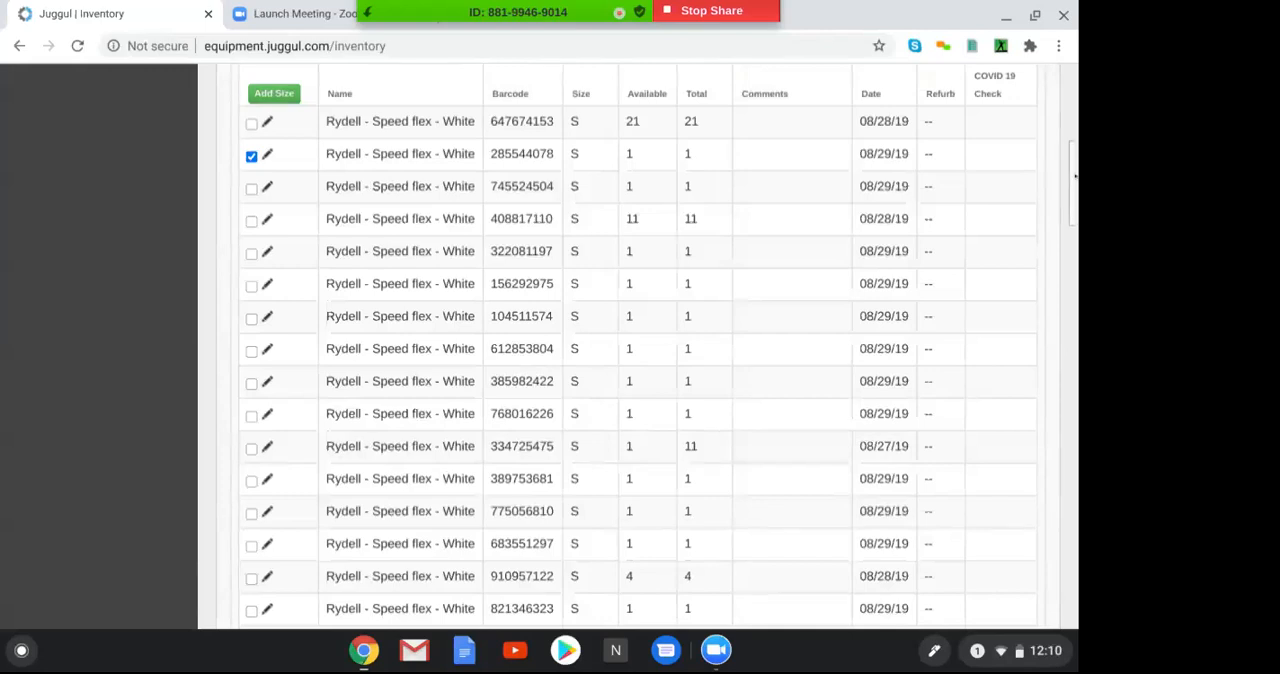
# Collapse the Rydell - Speed flex - White size entries and check which columns the inventory table can show
pyautogui.moveTo(1072, 150); pyautogui.dragTo(1065, 104)
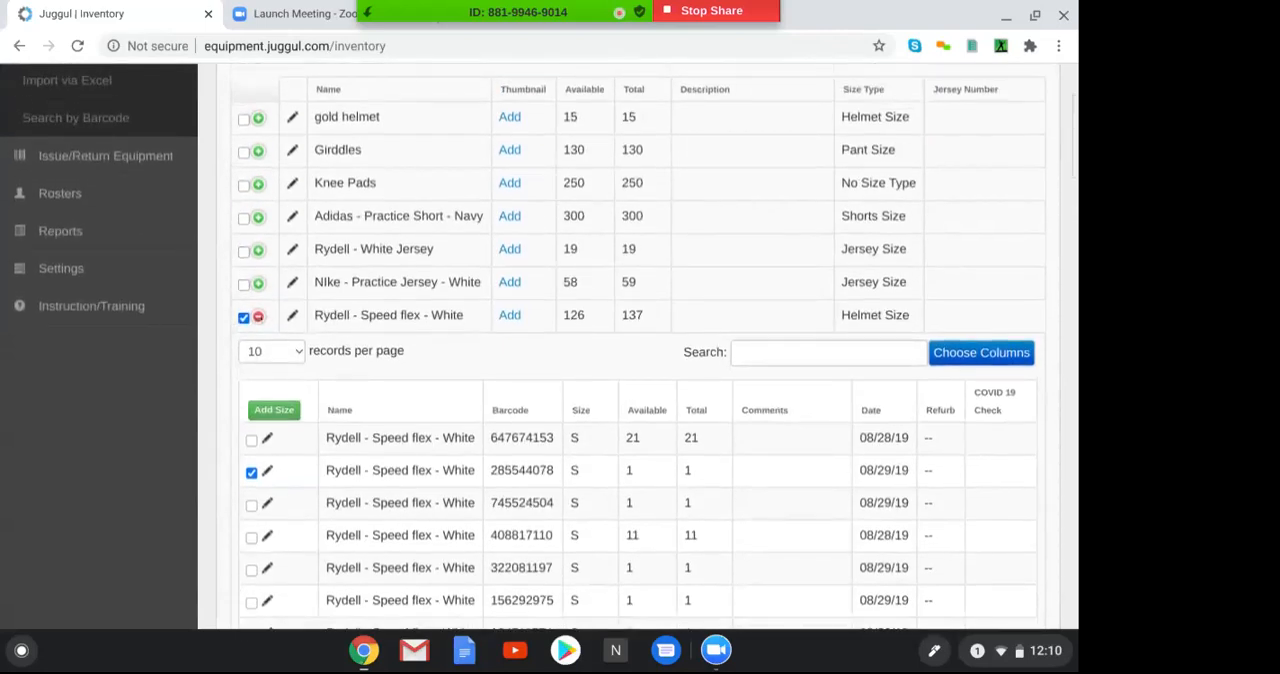
pyautogui.click(258, 316)
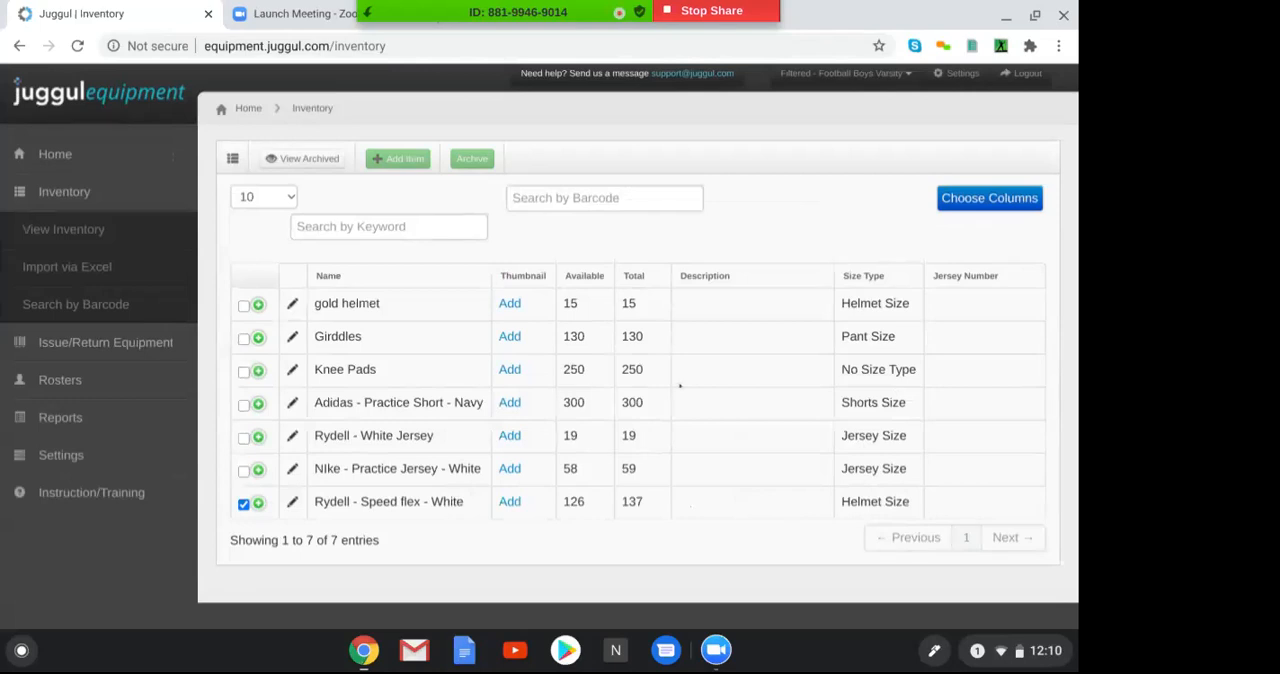
pyautogui.click(988, 199)
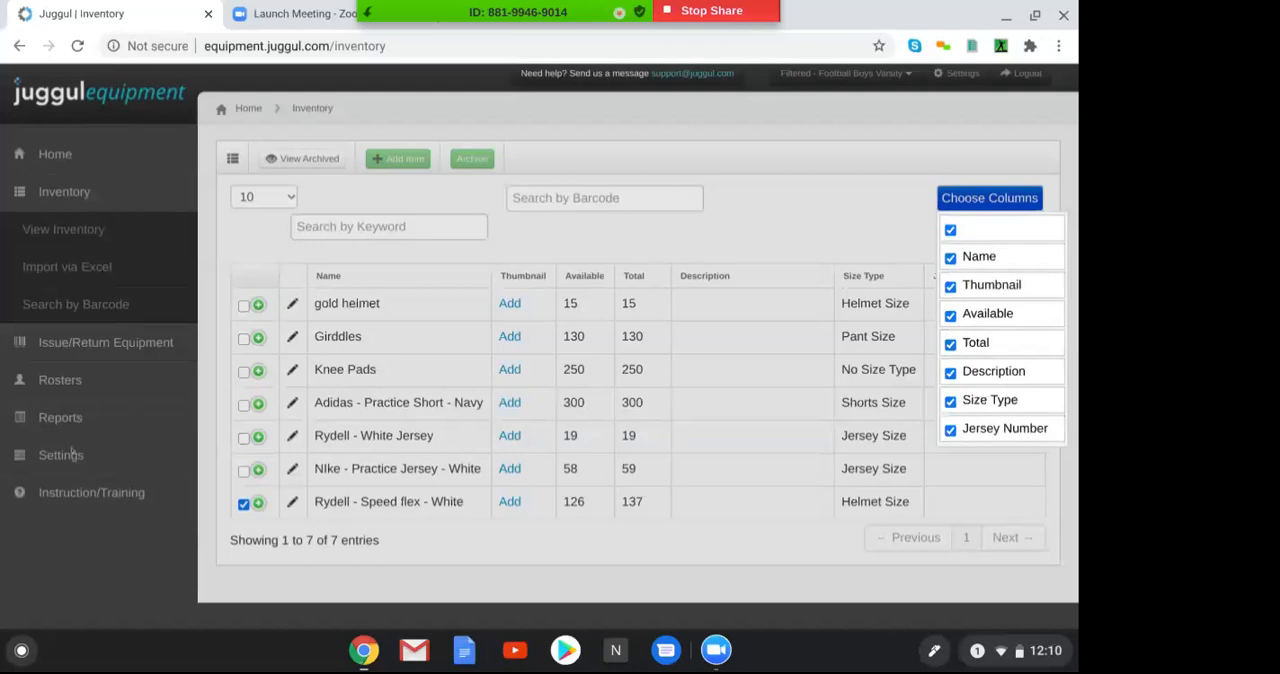
pyautogui.click(62, 456)
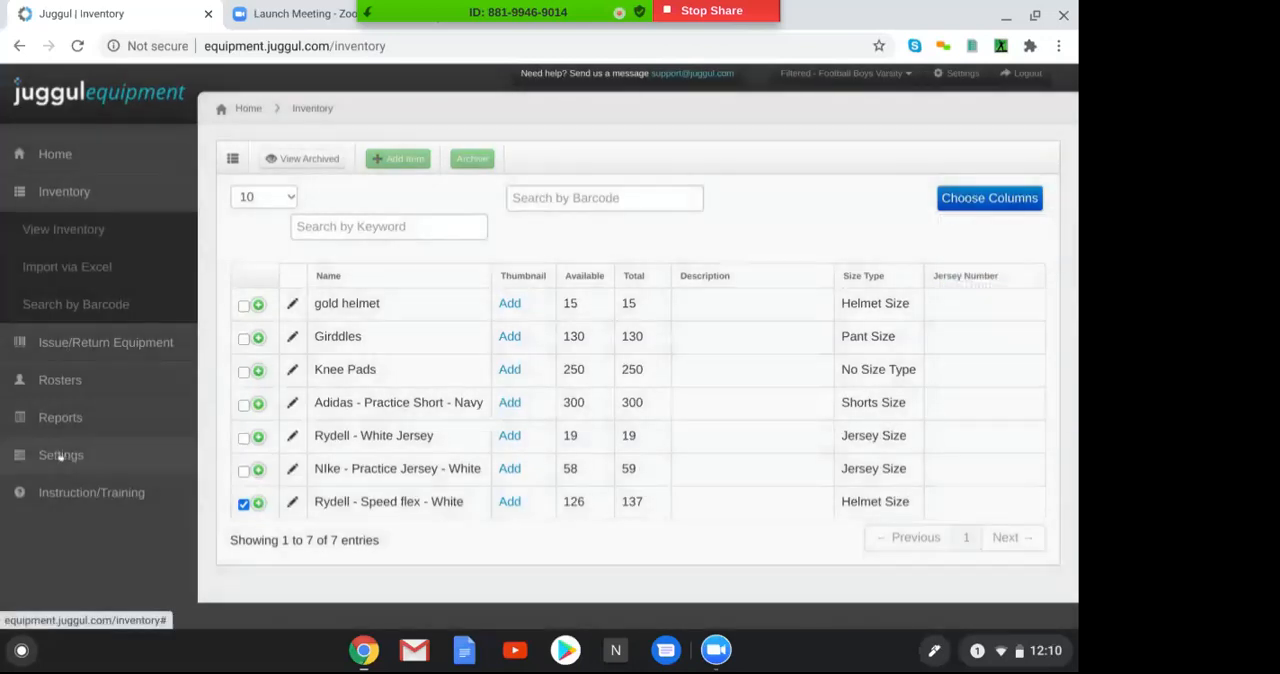
# Open the Customize settings page to examine the status options, item fields and size fields
pyautogui.click(62, 456)
pyautogui.click(50, 492)
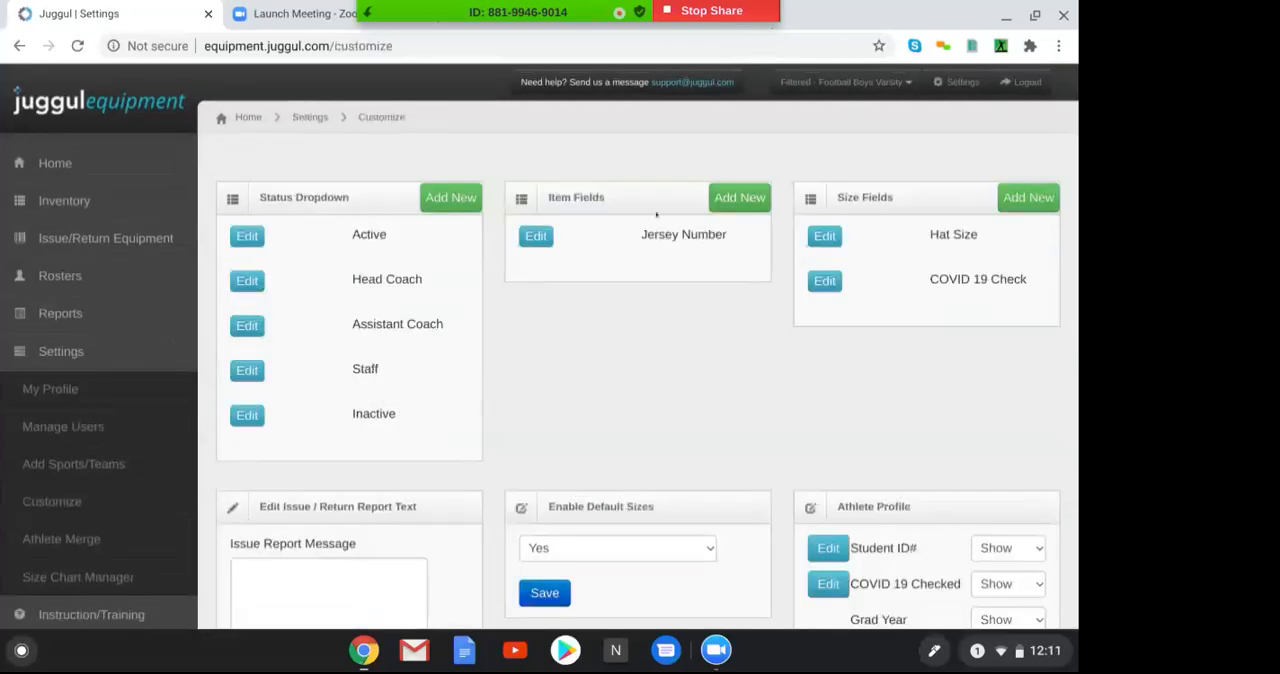
# Return to the inventory list and view the edit form of the size S Rydell - Speed flex - White helmet with barcode 821346323
pyautogui.click(57, 204)
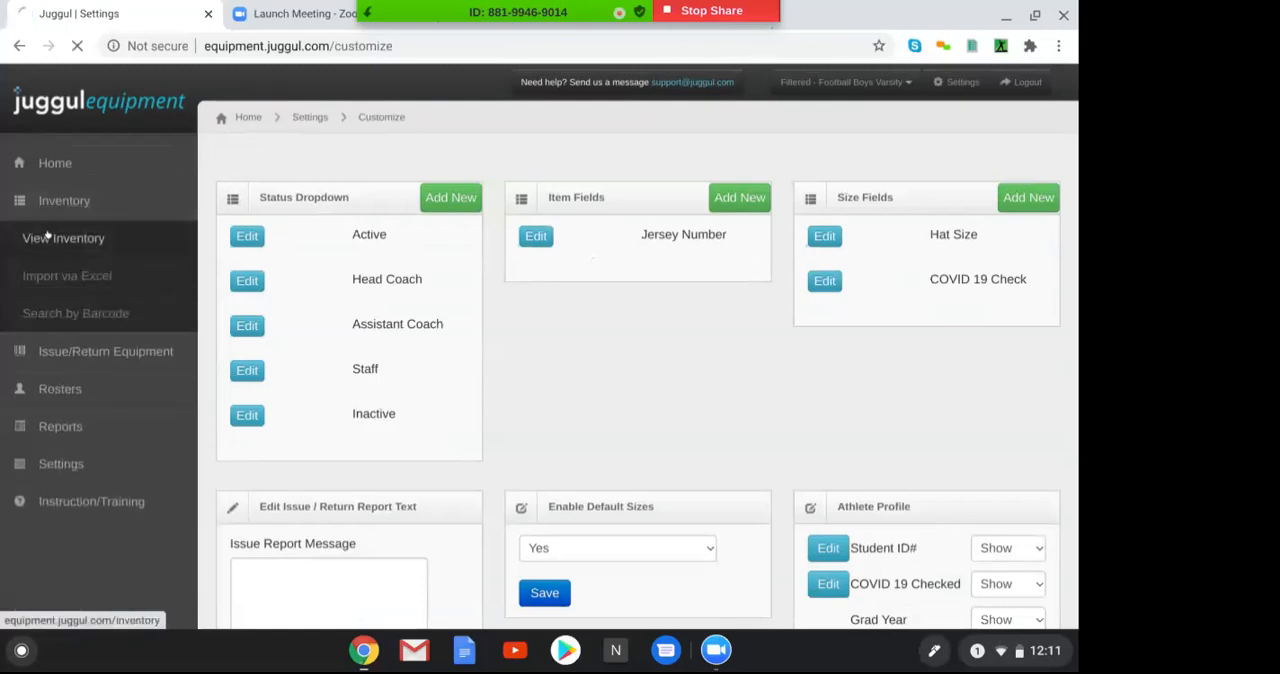
pyautogui.click(35, 238)
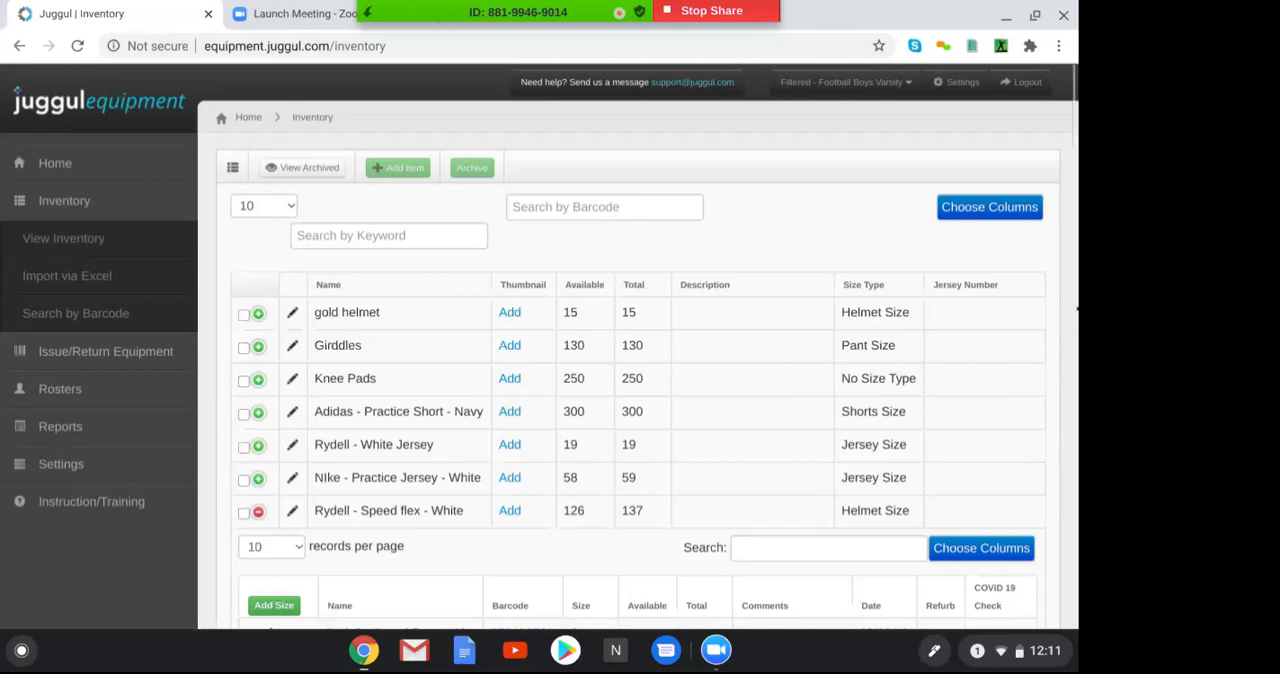
pyautogui.scroll(-5, 56, 148)
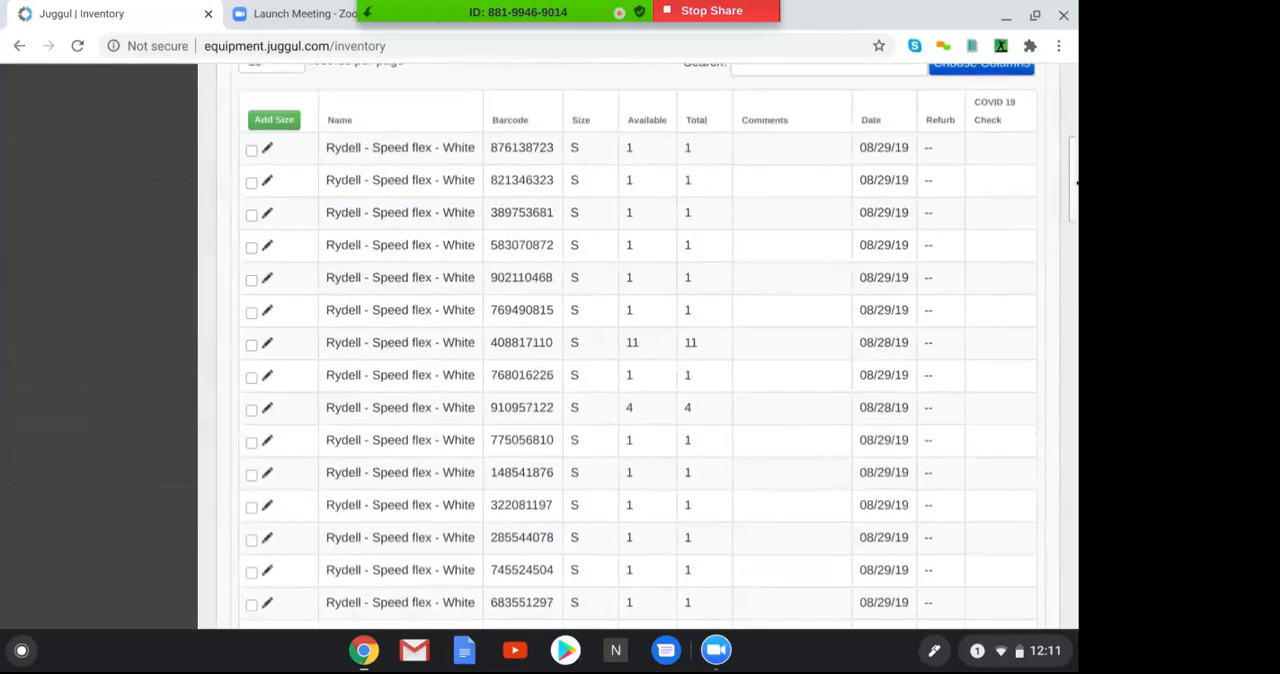
pyautogui.click(251, 182)
pyautogui.click(266, 182)
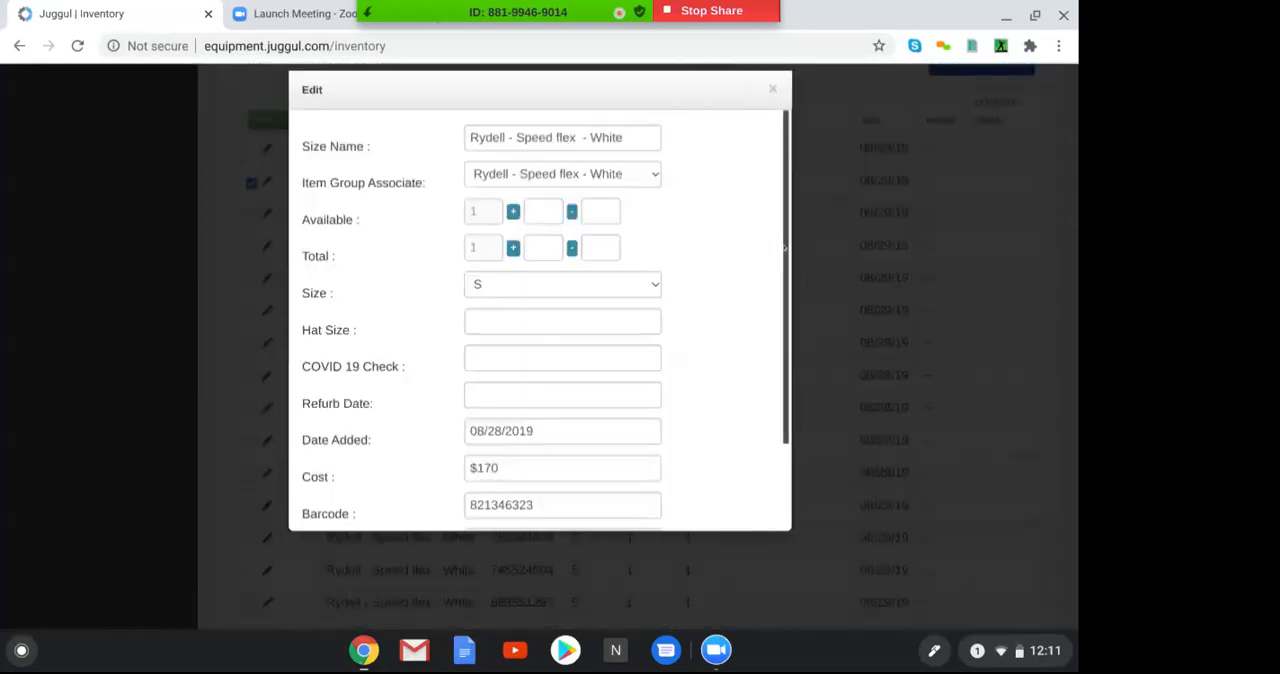
pyautogui.moveTo(786, 248); pyautogui.dragTo(743, 221)
pyautogui.click(772, 89)
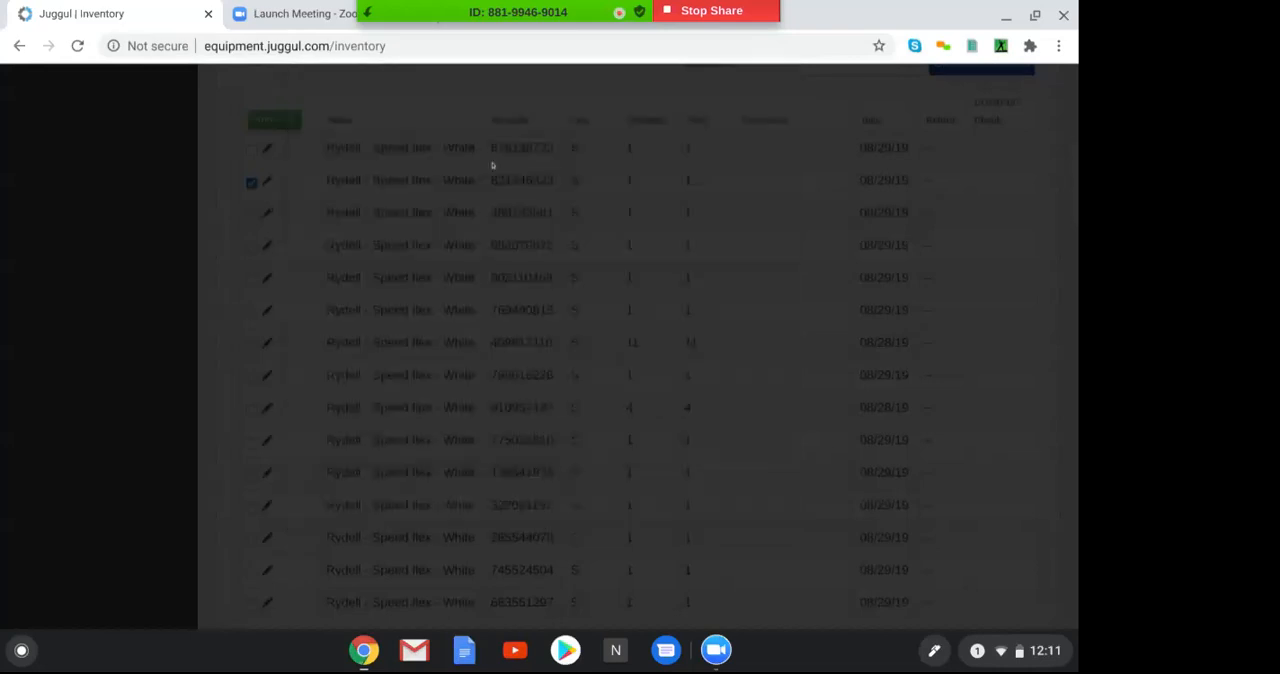
pyautogui.click(250, 181)
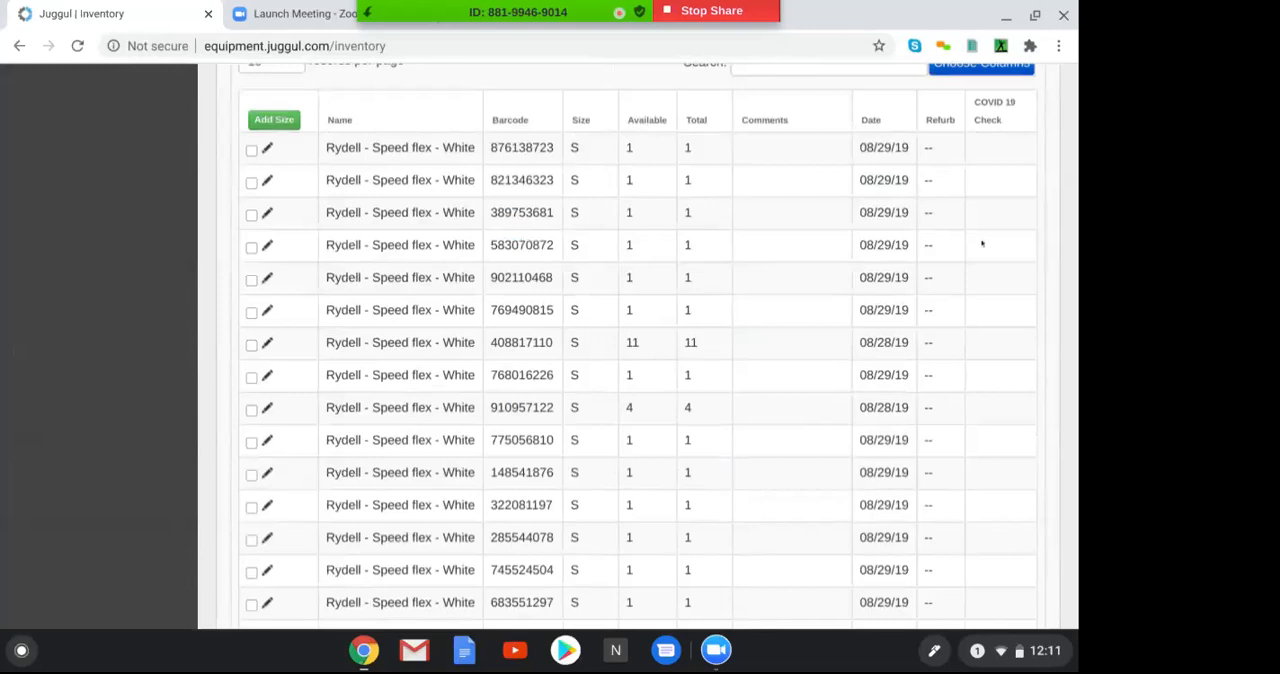
# View the athlete roster and examine the page for importing athletes via Excel
pyautogui.moveTo(1073, 201); pyautogui.dragTo(1073, 130)
pyautogui.click(55, 174)
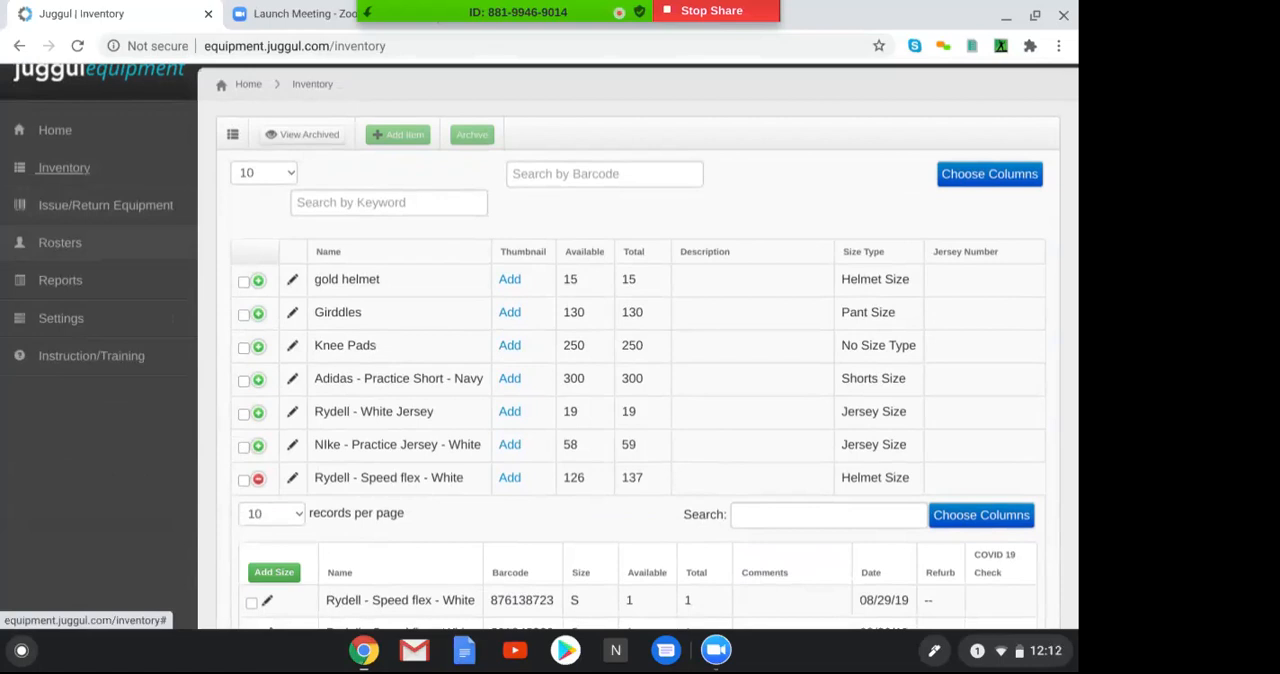
pyautogui.click(45, 242)
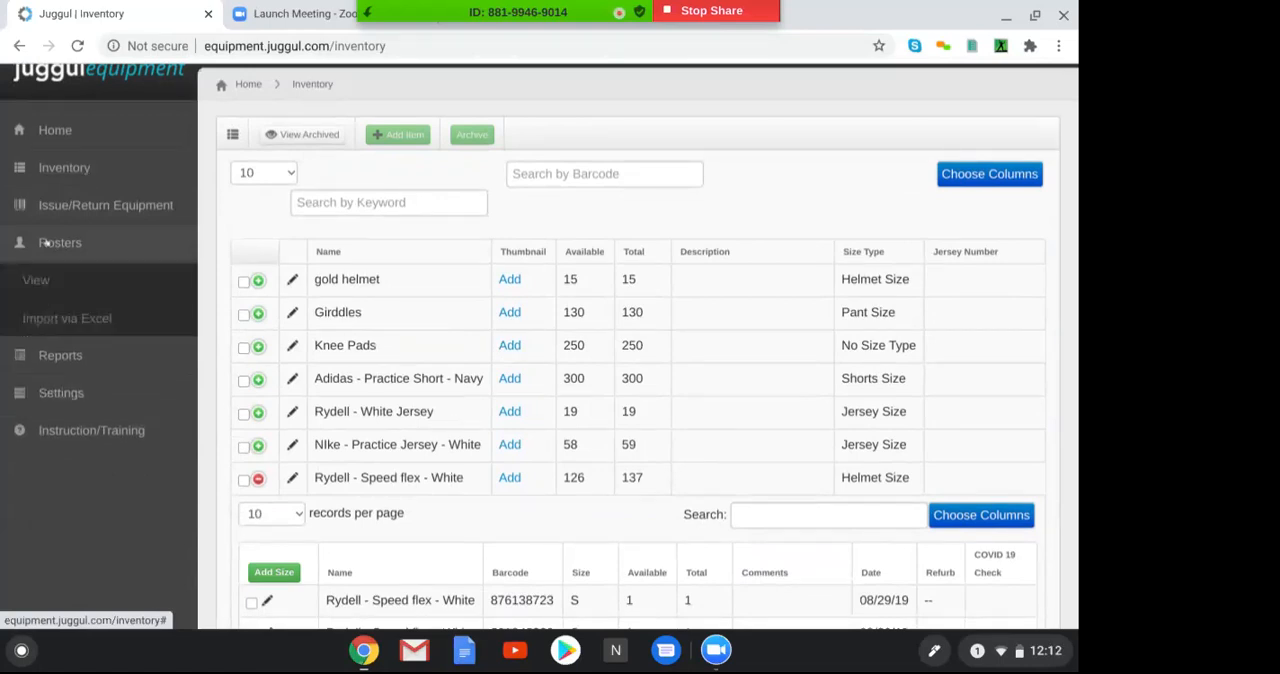
pyautogui.click(35, 280)
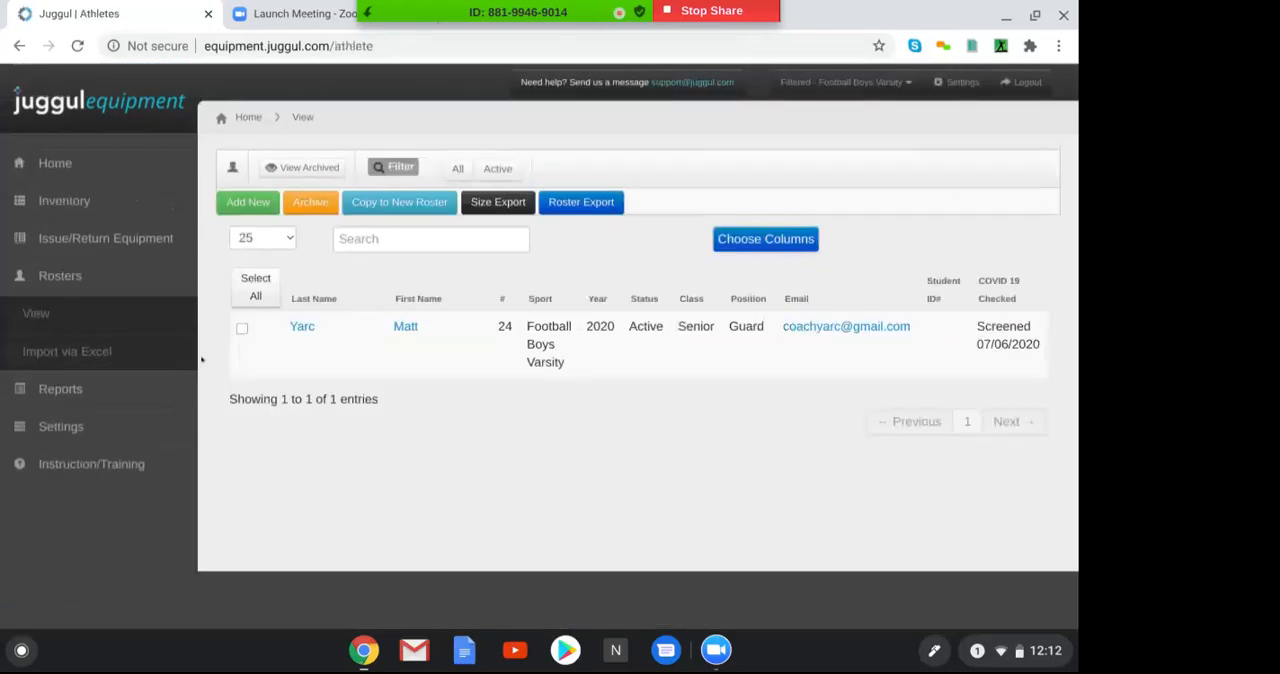
pyautogui.click(91, 352)
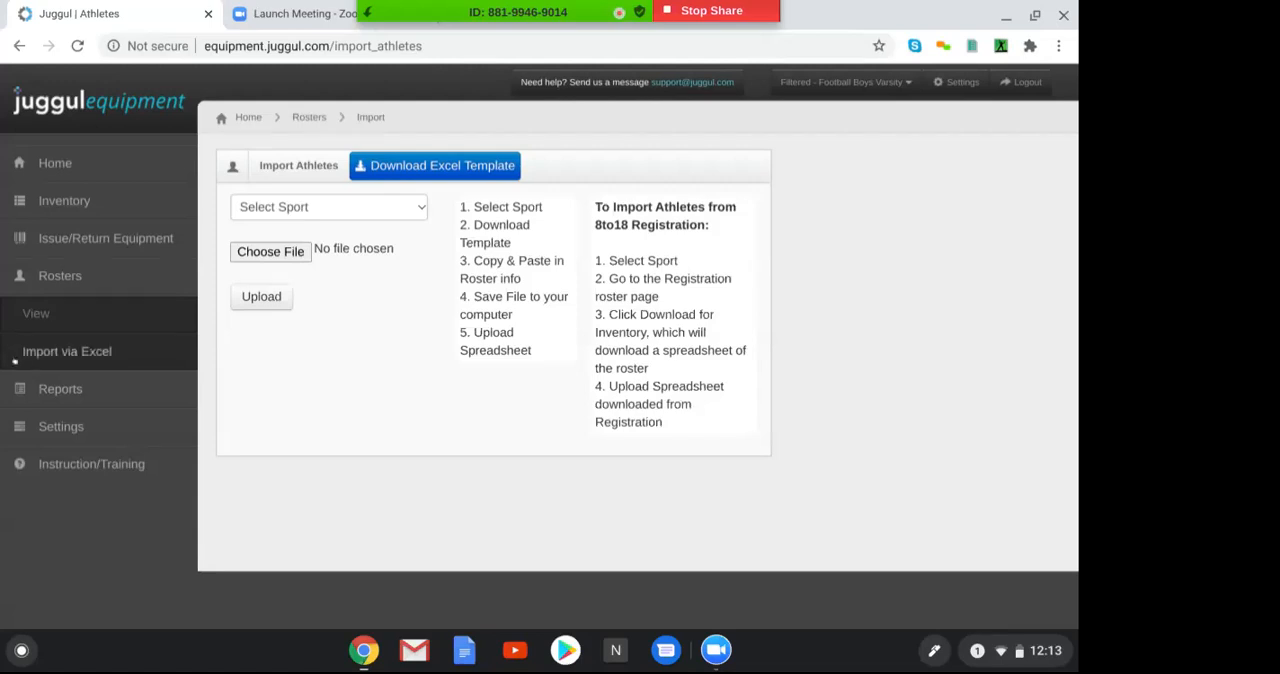
# Return to the roster, select the listed athlete and review the athlete's profile details and size settings
pyautogui.click(33, 317)
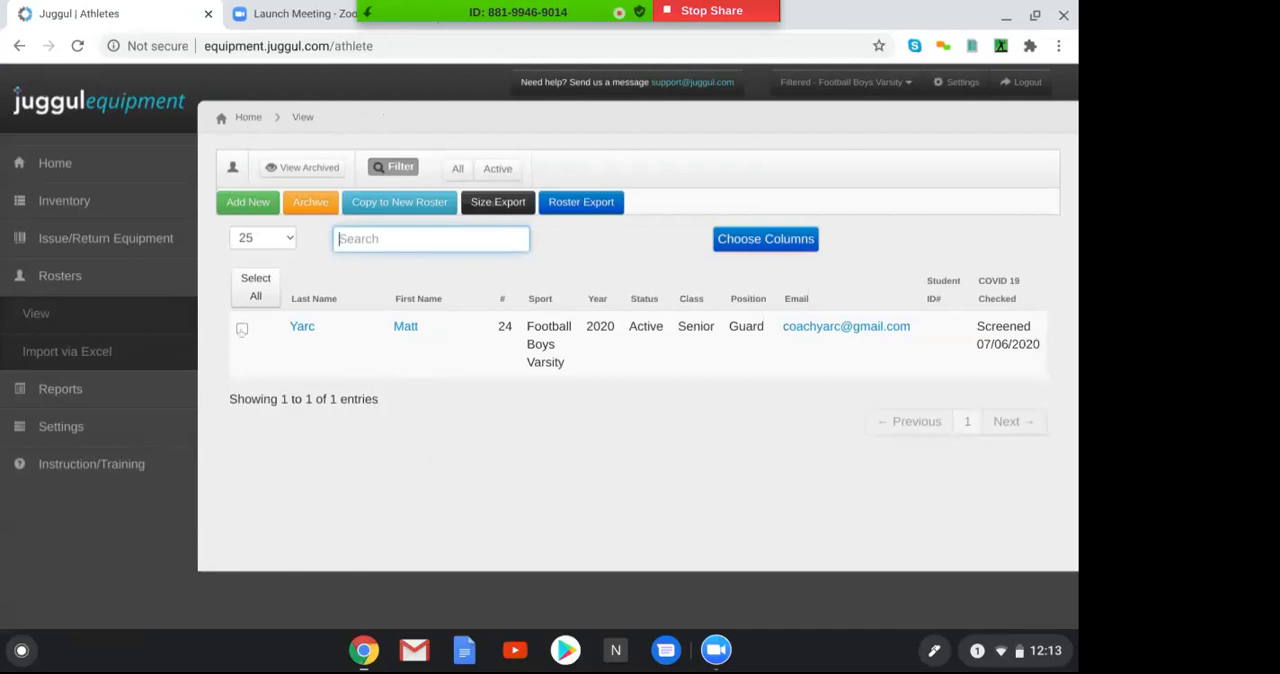
pyautogui.click(241, 328)
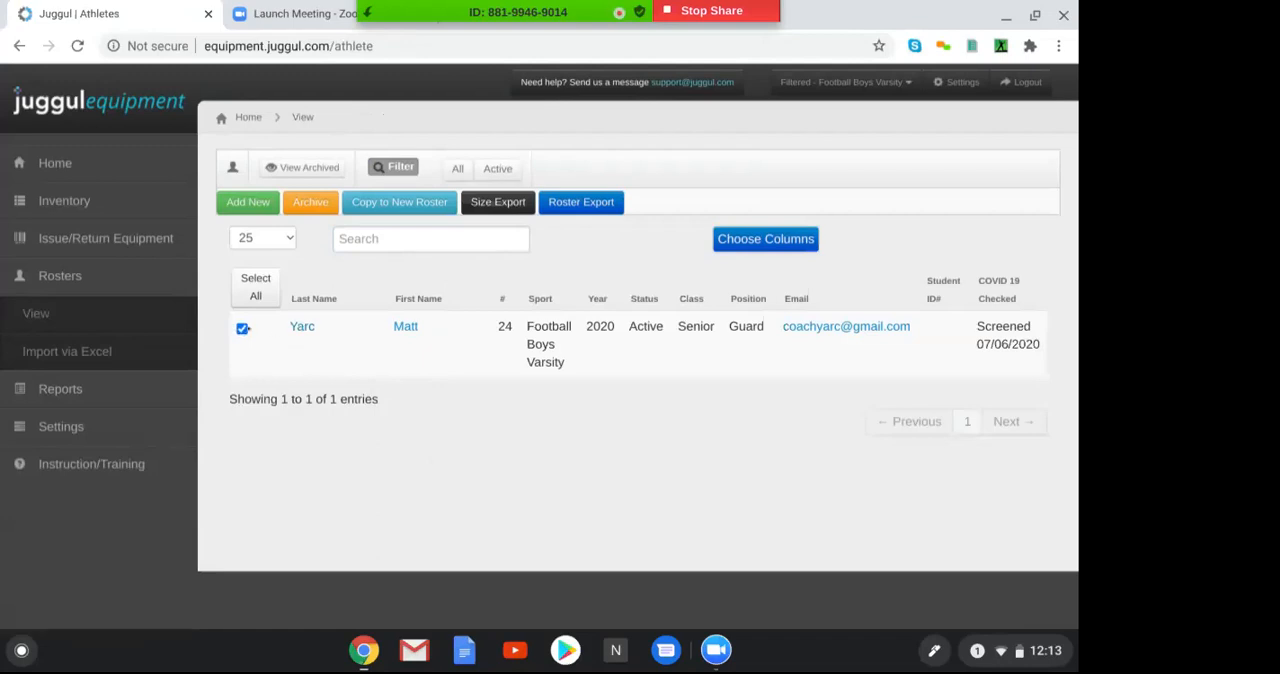
pyautogui.click(297, 327)
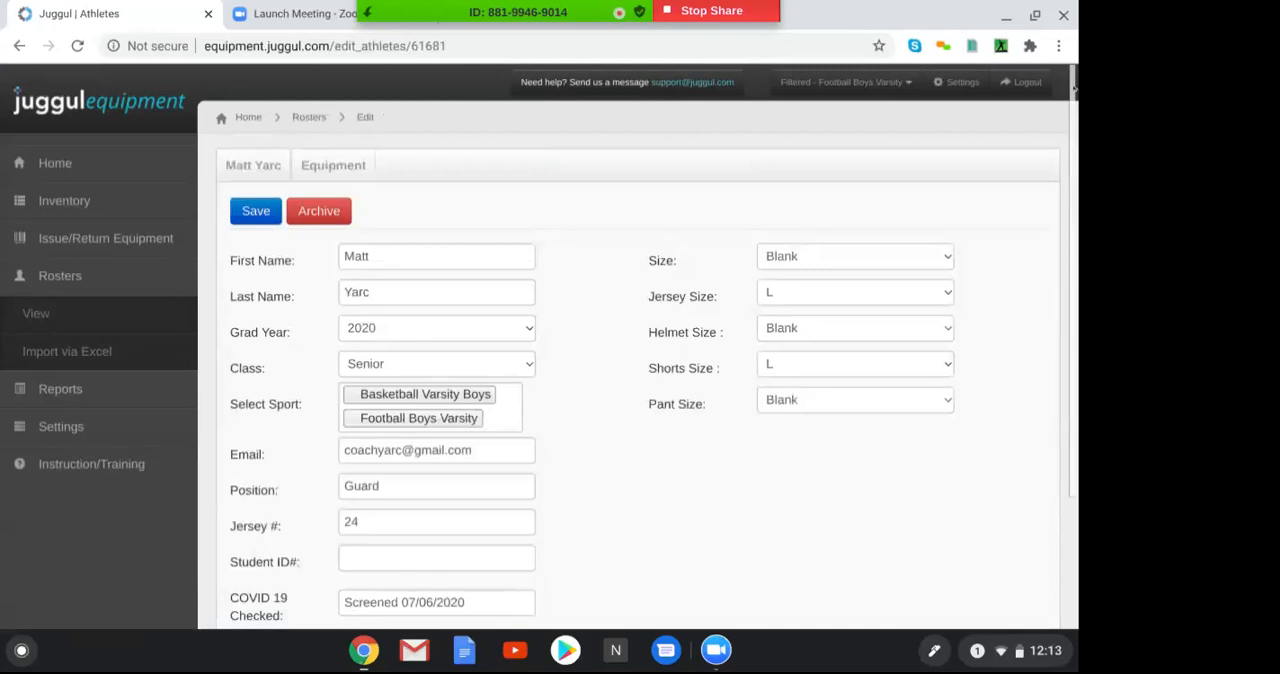
pyautogui.moveTo(1074, 88); pyautogui.dragTo(1077, 147)
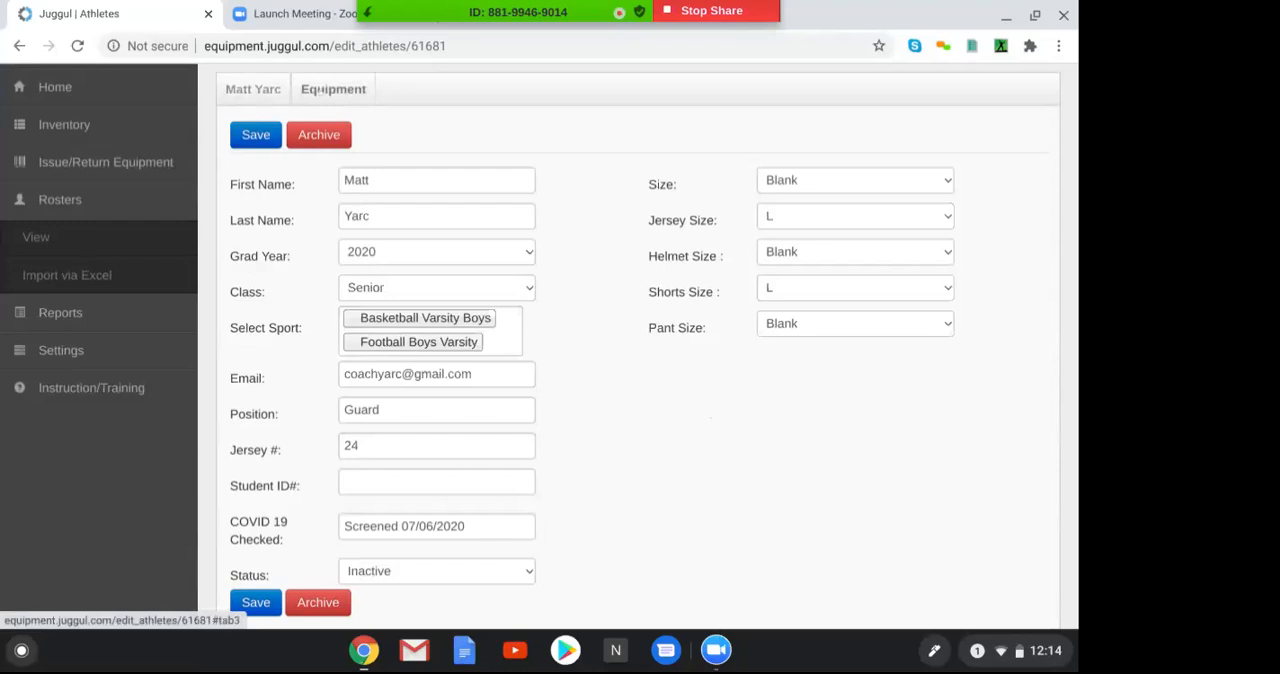
# Review the athlete's issued equipment and the issue and return history
pyautogui.click(333, 89)
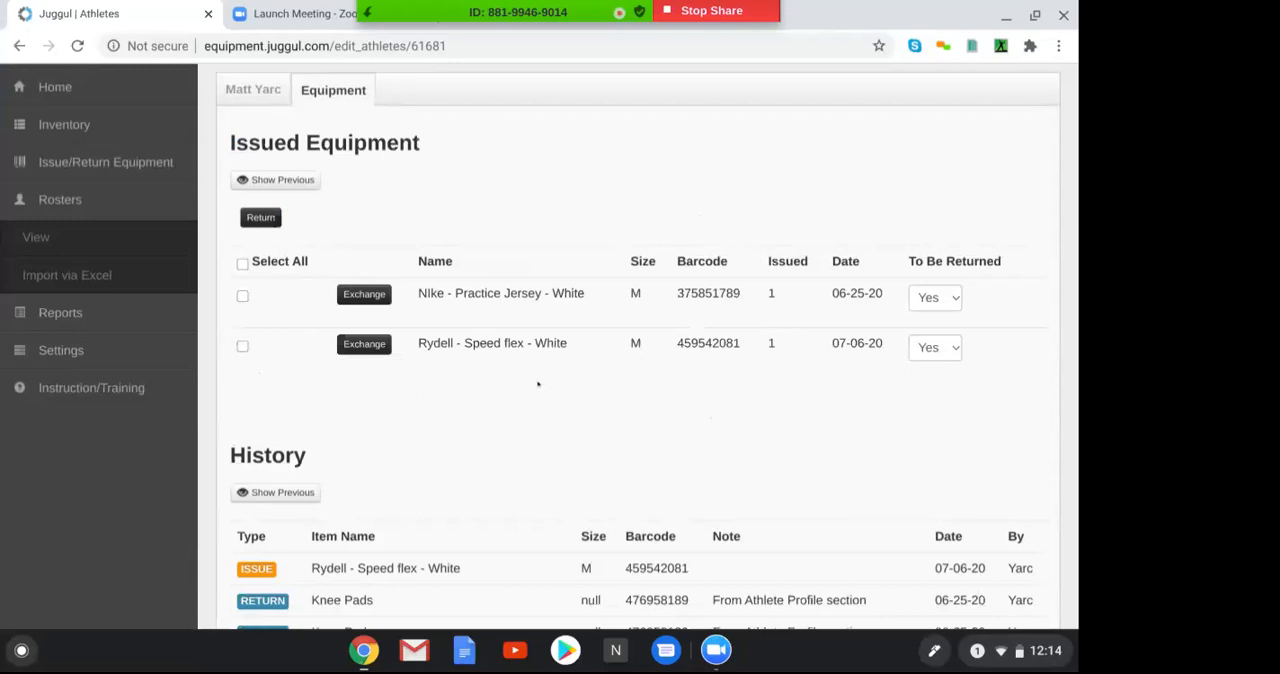
pyautogui.moveTo(1075, 133); pyautogui.dragTo(1077, 232)
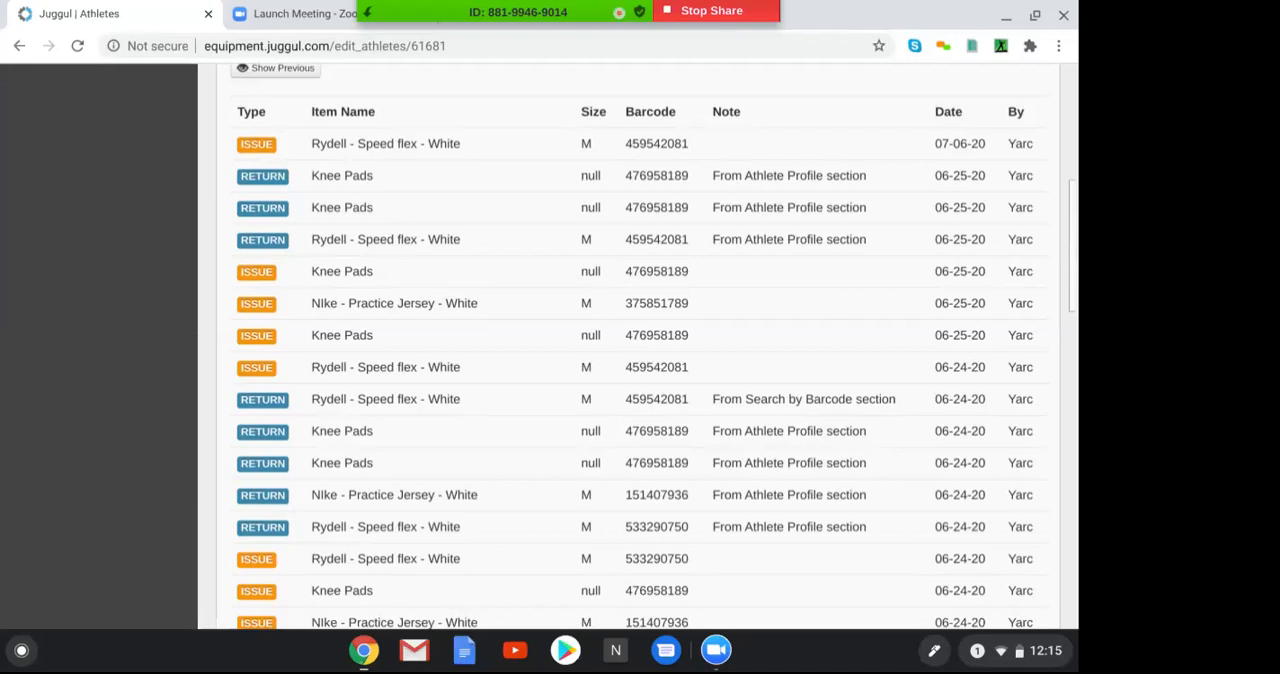
pyautogui.moveTo(1073, 222); pyautogui.dragTo(1006, 154)
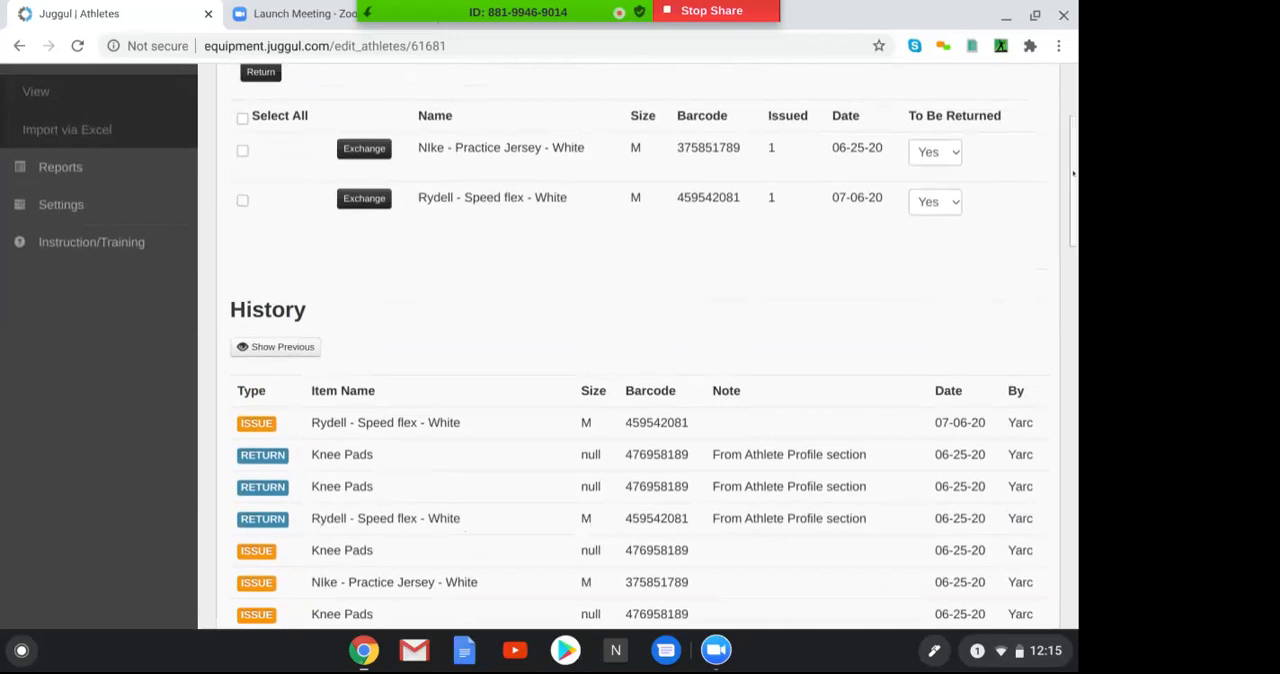
# Go back to the roster, open the Issue Equipment page and select the Football Boys Varsity athlete
pyautogui.click(25, 95)
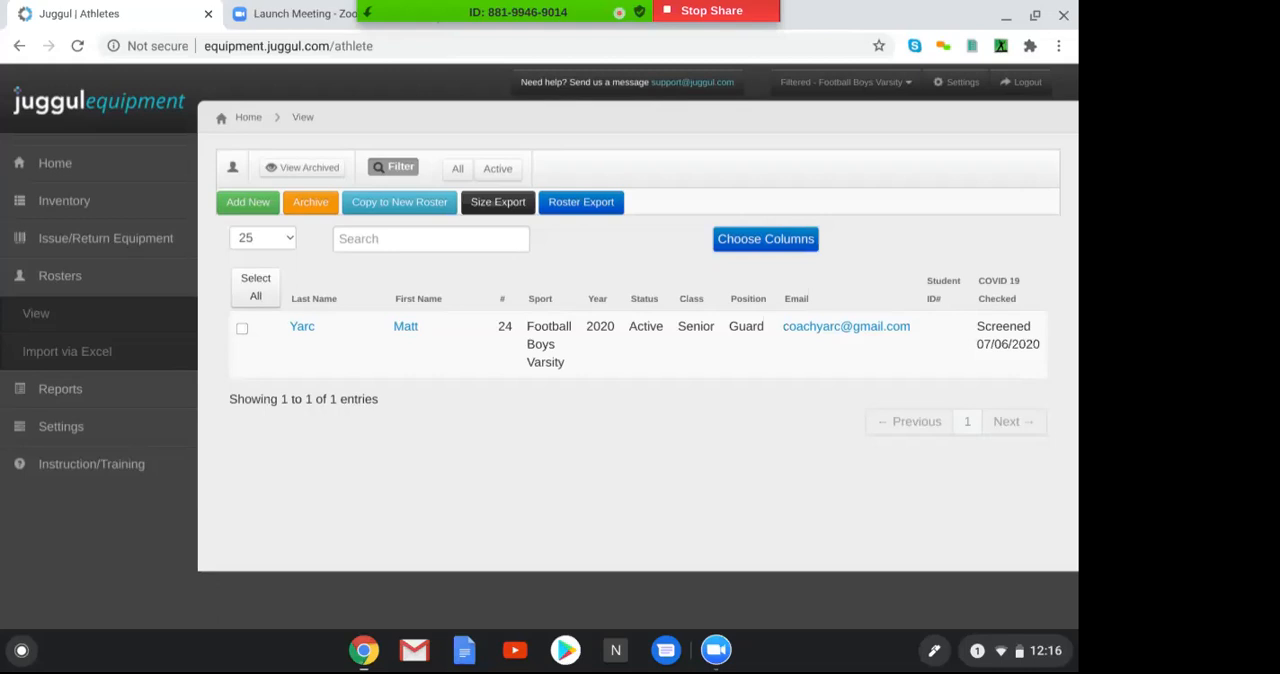
pyautogui.click(40, 275)
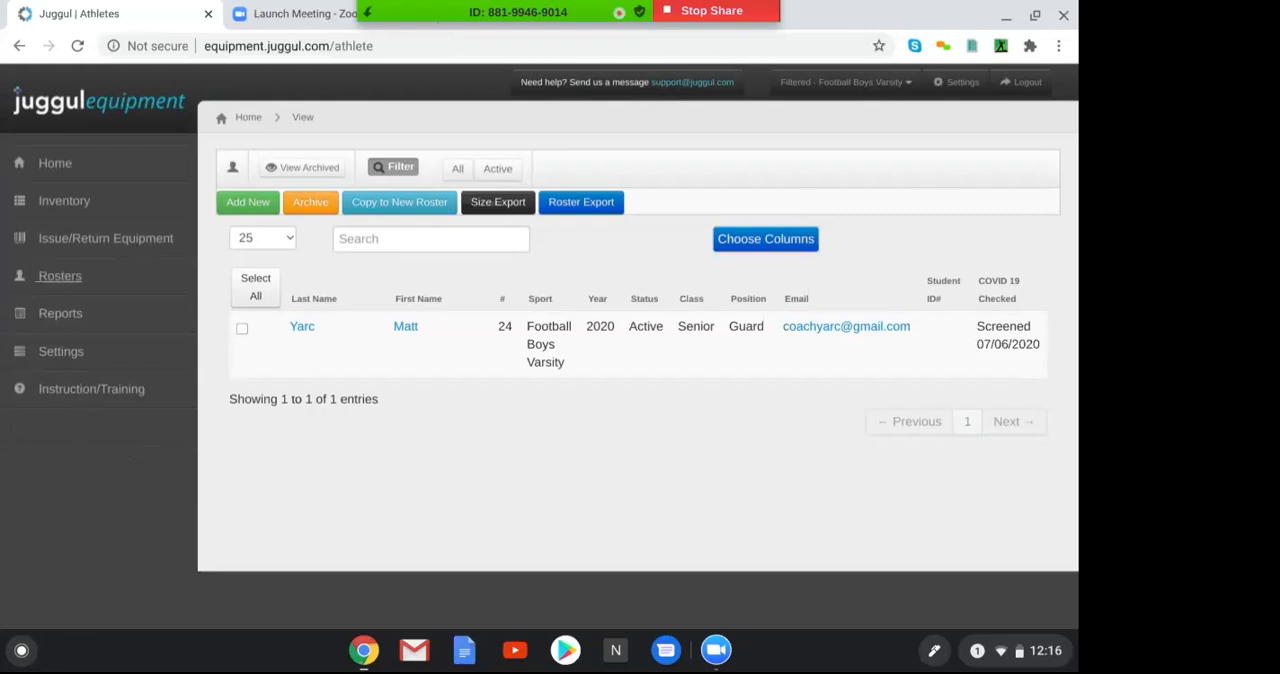
pyautogui.click(104, 237)
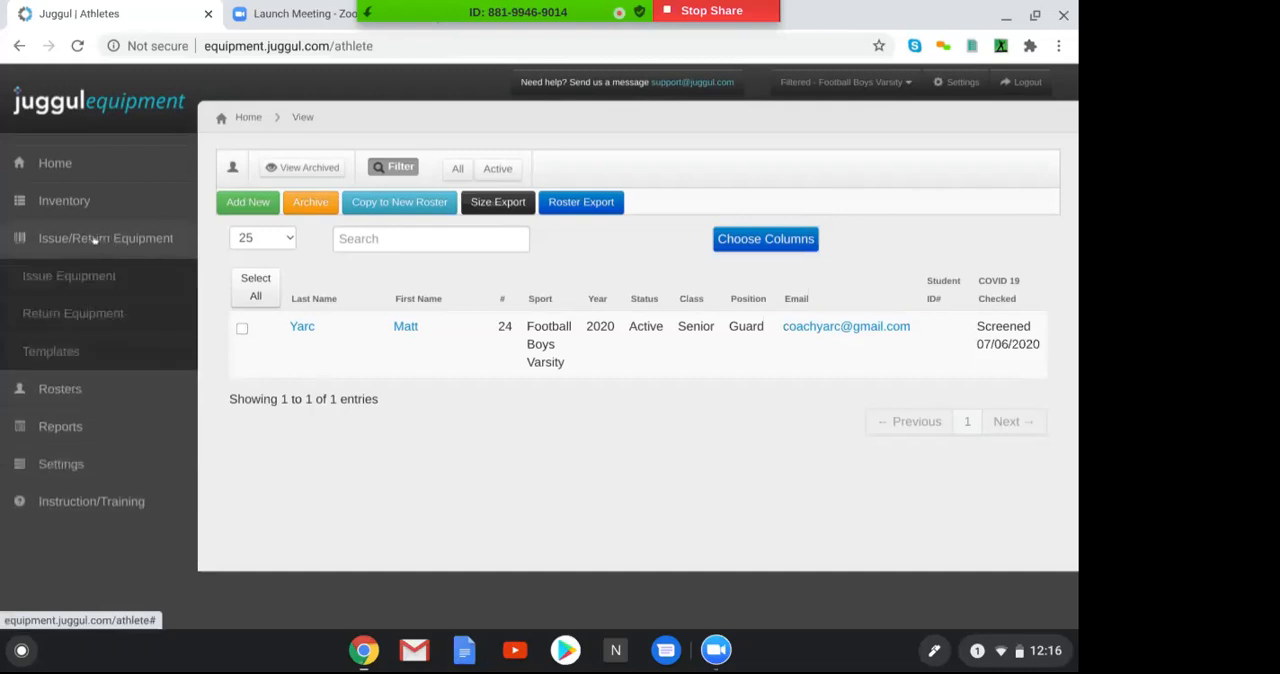
pyautogui.click(87, 276)
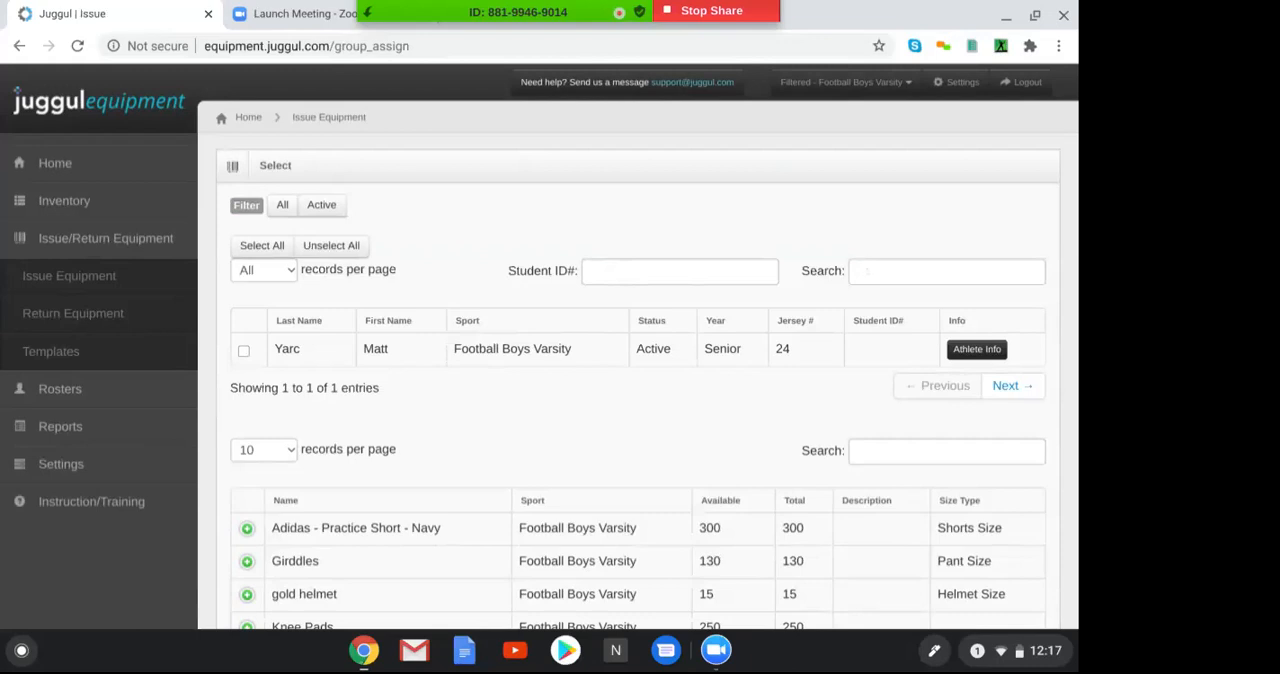
pyautogui.click(866, 263)
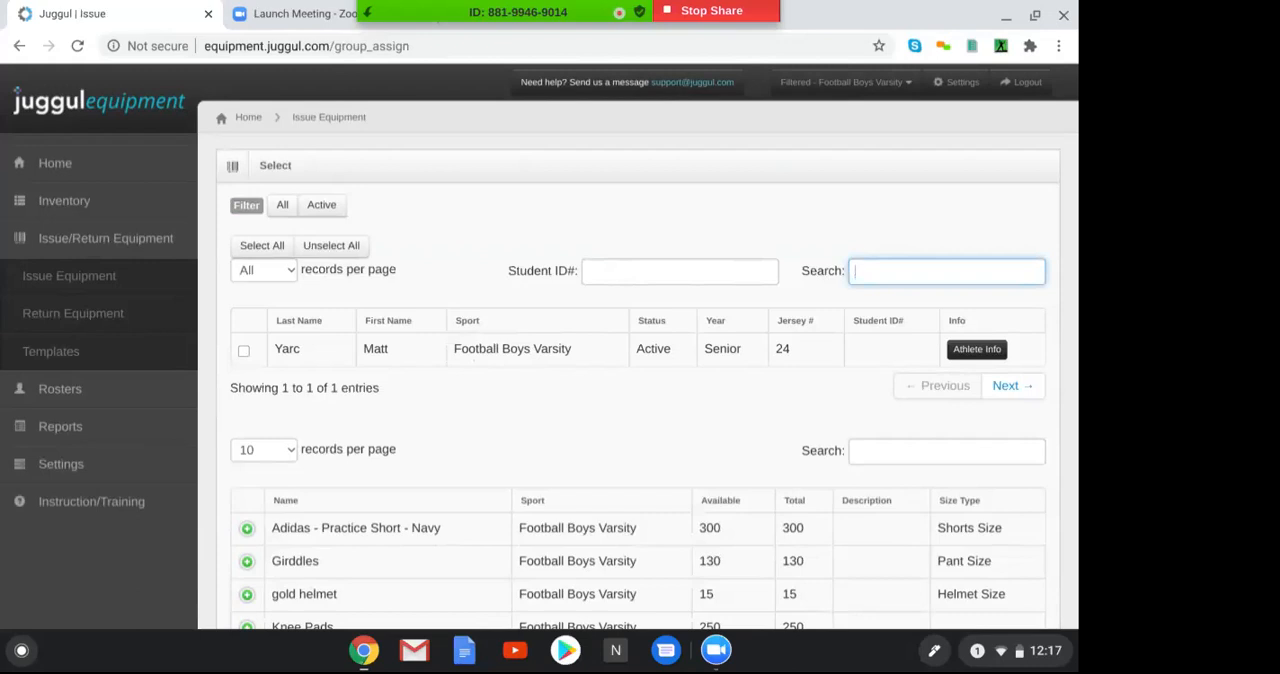
pyautogui.click(242, 351)
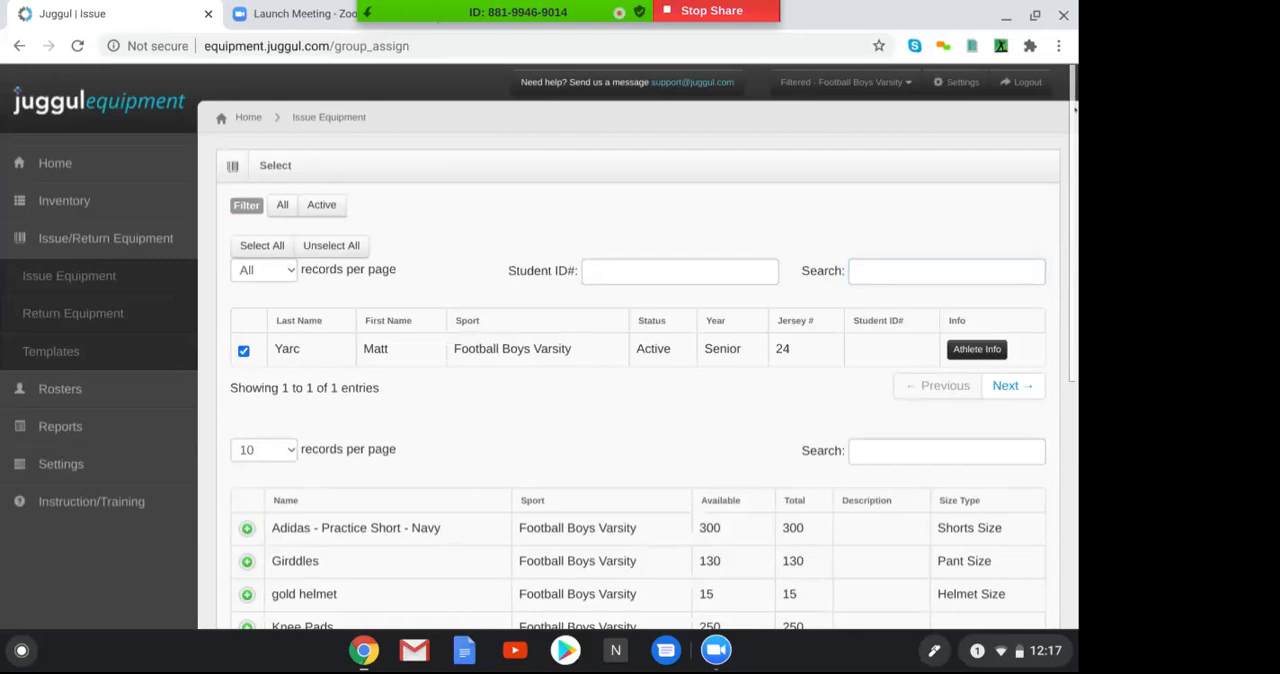
# Expand Rydell - White Jersey and select one size S Rydell - White Jersey - 13 with barcode 692042476 for issue
pyautogui.scroll(-3, 1074, 110)
pyautogui.scroll(2, 545, 348)
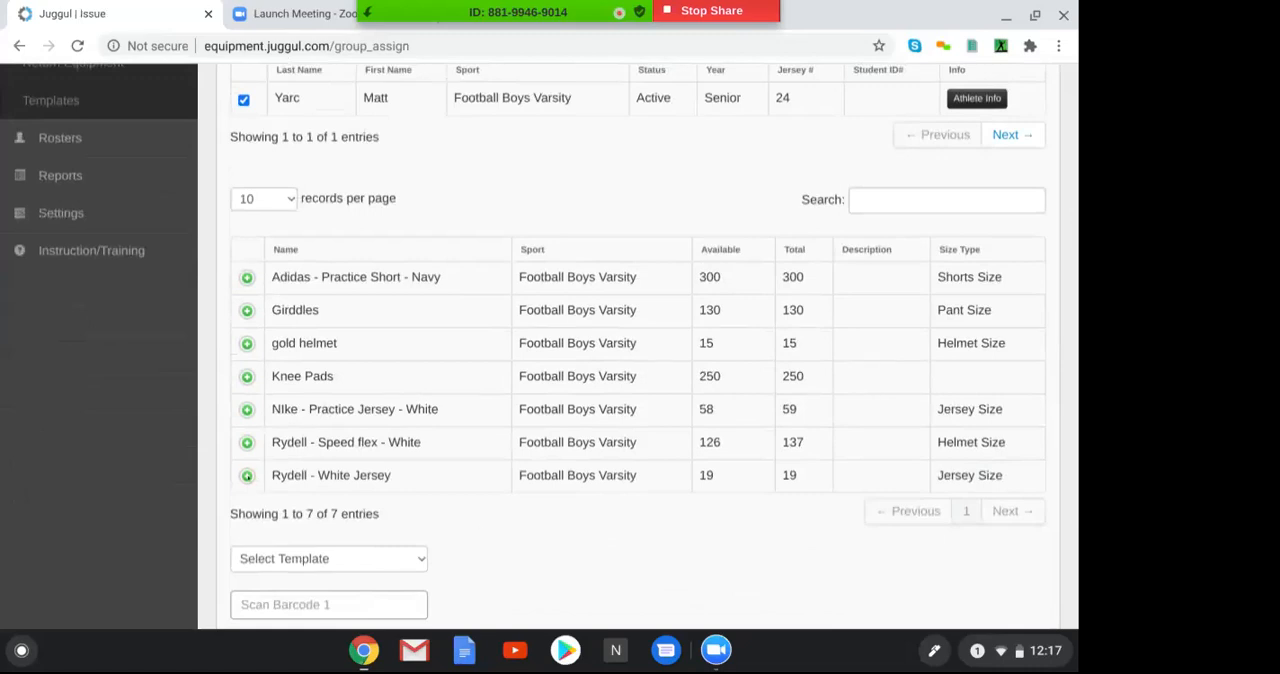
pyautogui.click(246, 475)
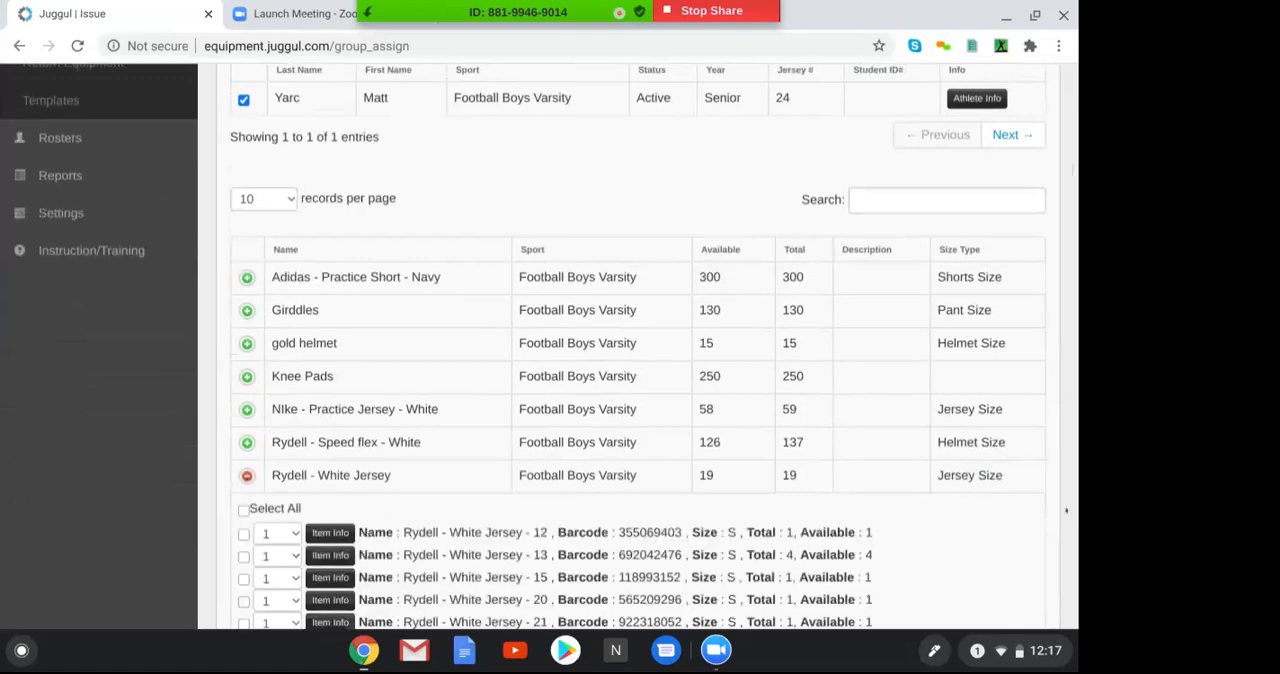
pyautogui.scroll(-2, 1007, 537)
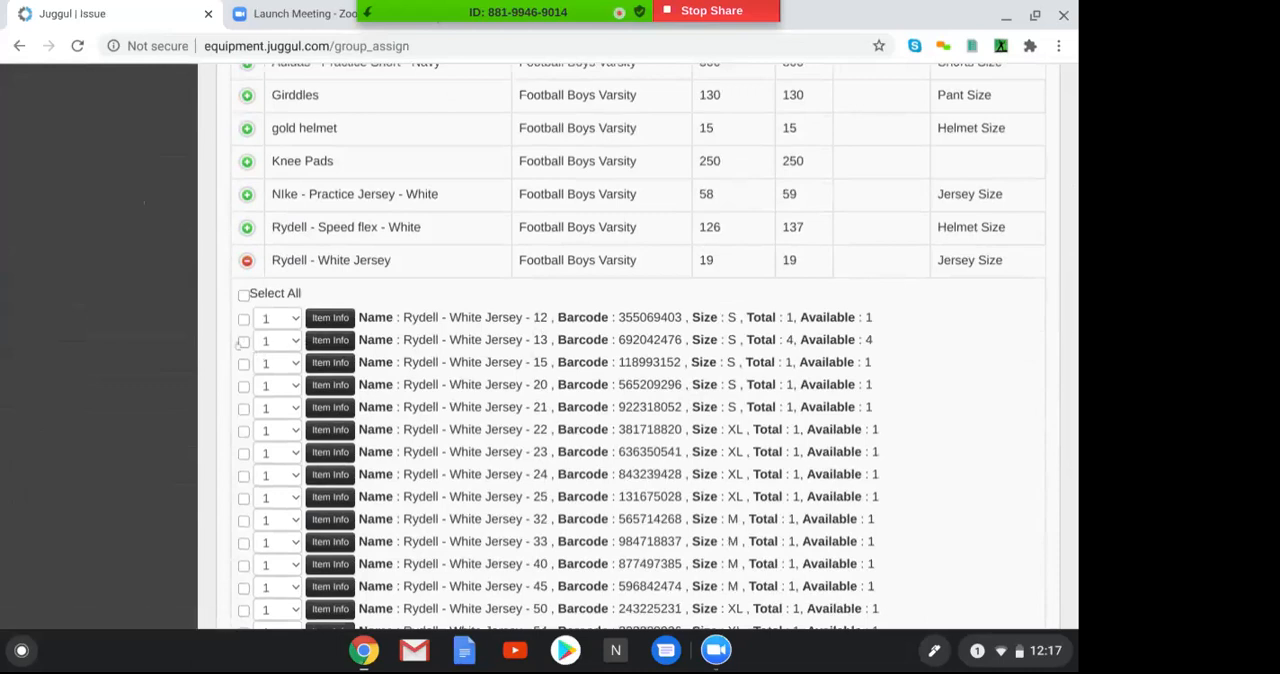
pyautogui.click(243, 342)
# Expand Knee Pads, set the quantity to 4 and select the entry for issue
pyautogui.click(247, 161)
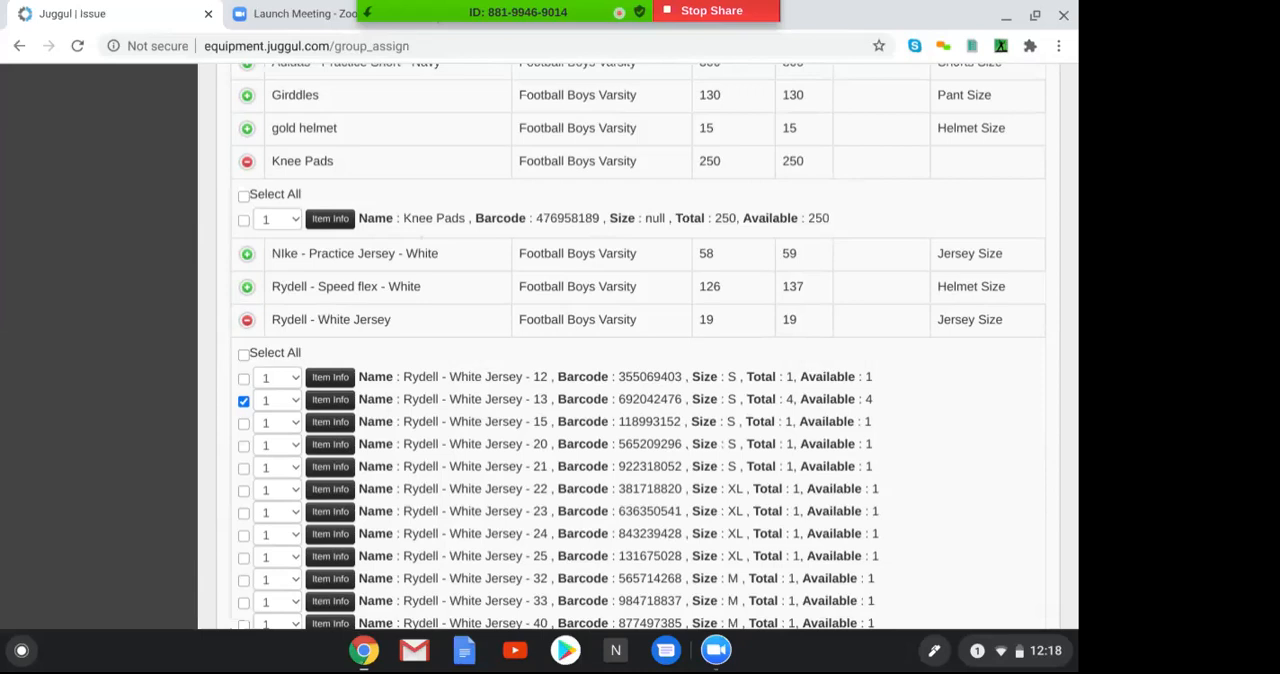
pyautogui.click(290, 219)
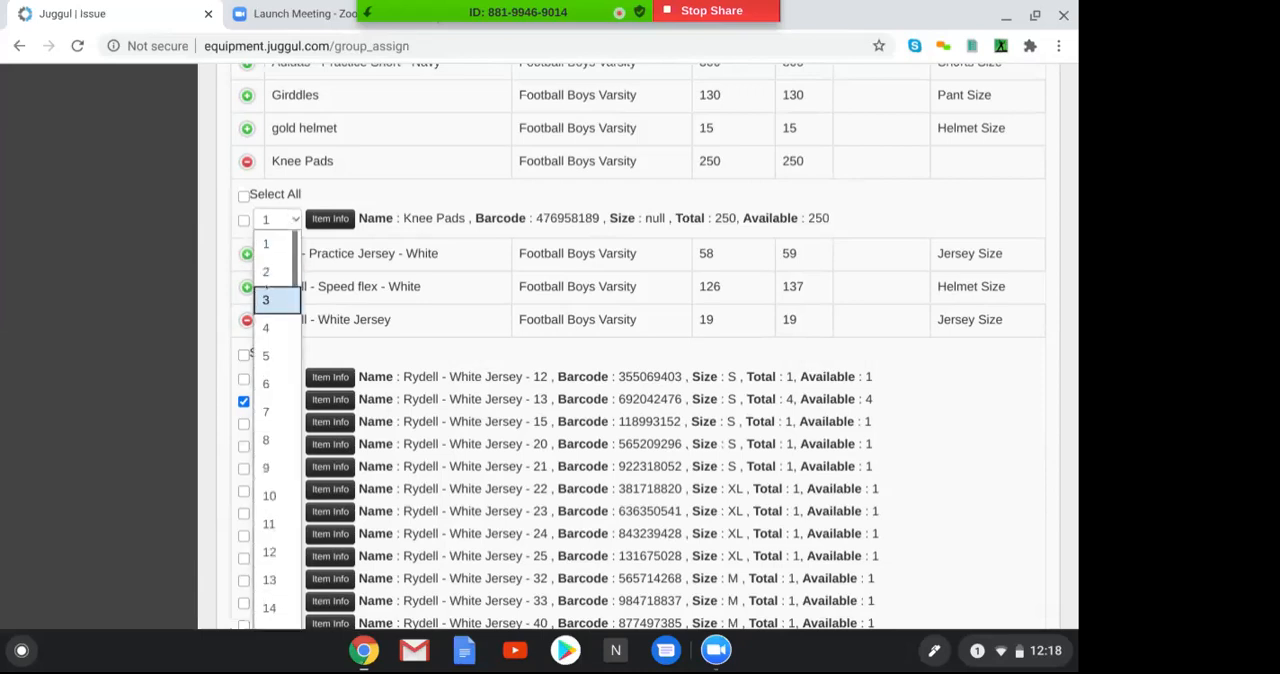
pyautogui.click(268, 327)
pyautogui.click(243, 220)
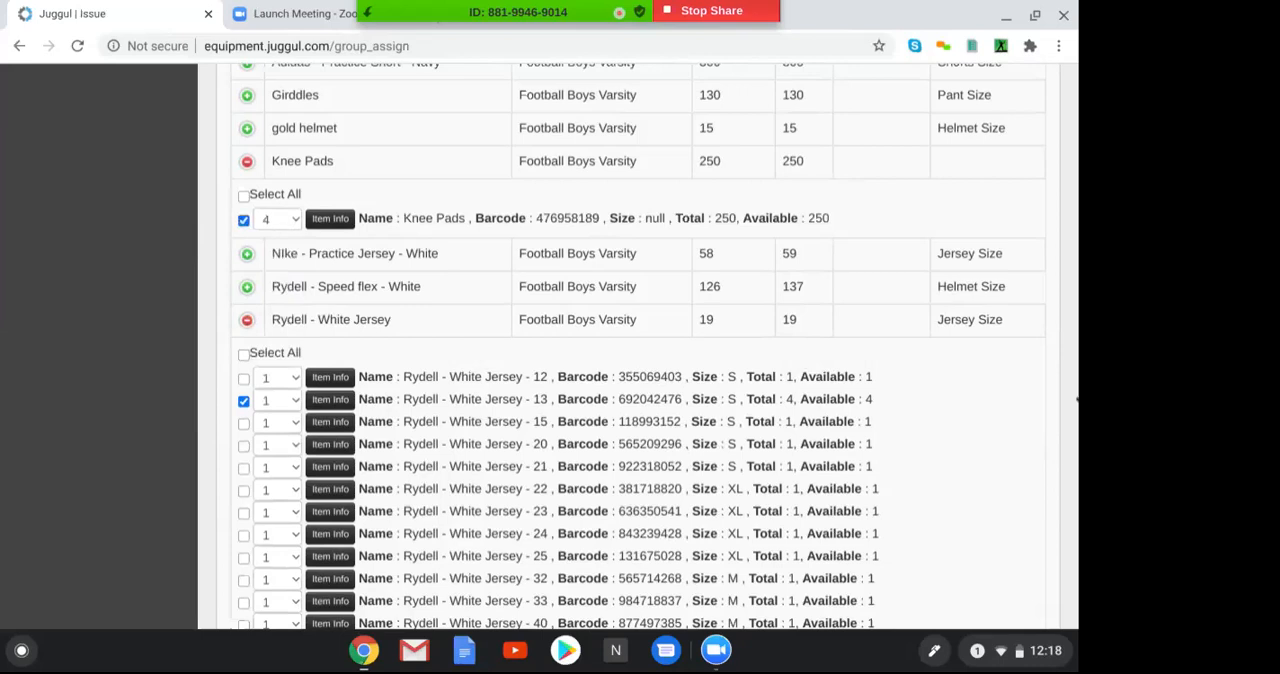
# Expand Adidas - Practice Short - Navy and select one size M entry with barcode 987623212 for issue
pyautogui.scroll(3, 1075, 329)
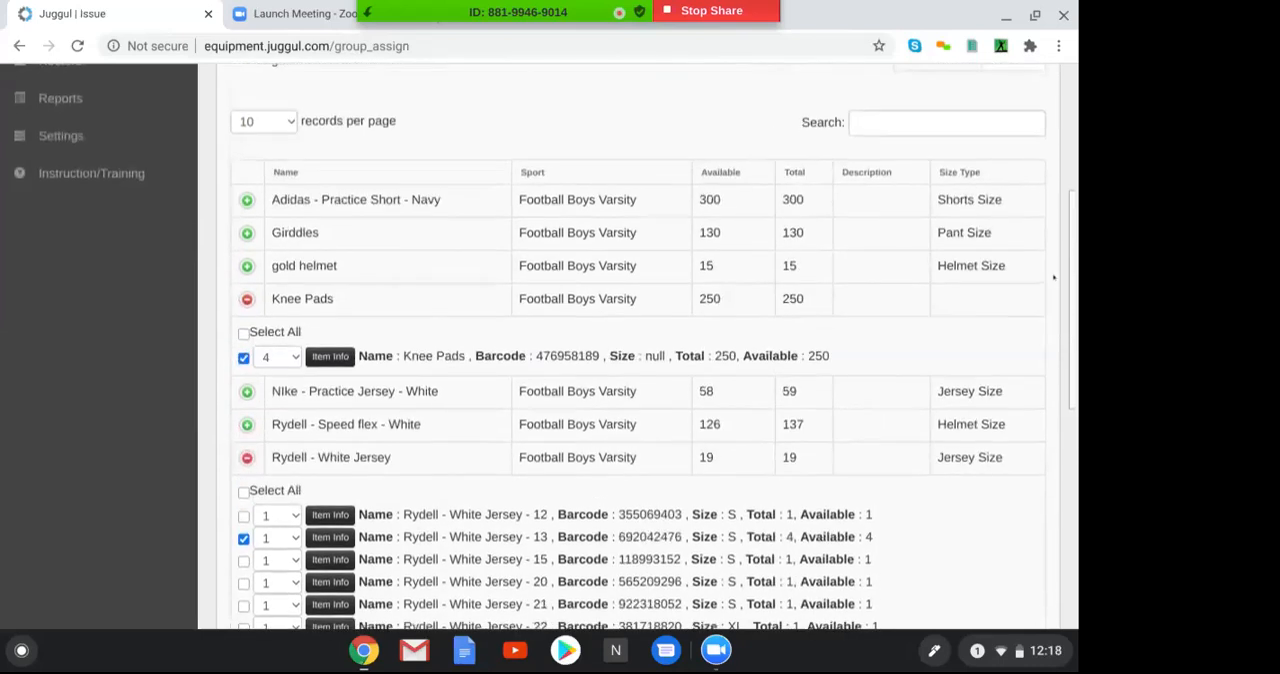
pyautogui.click(247, 199)
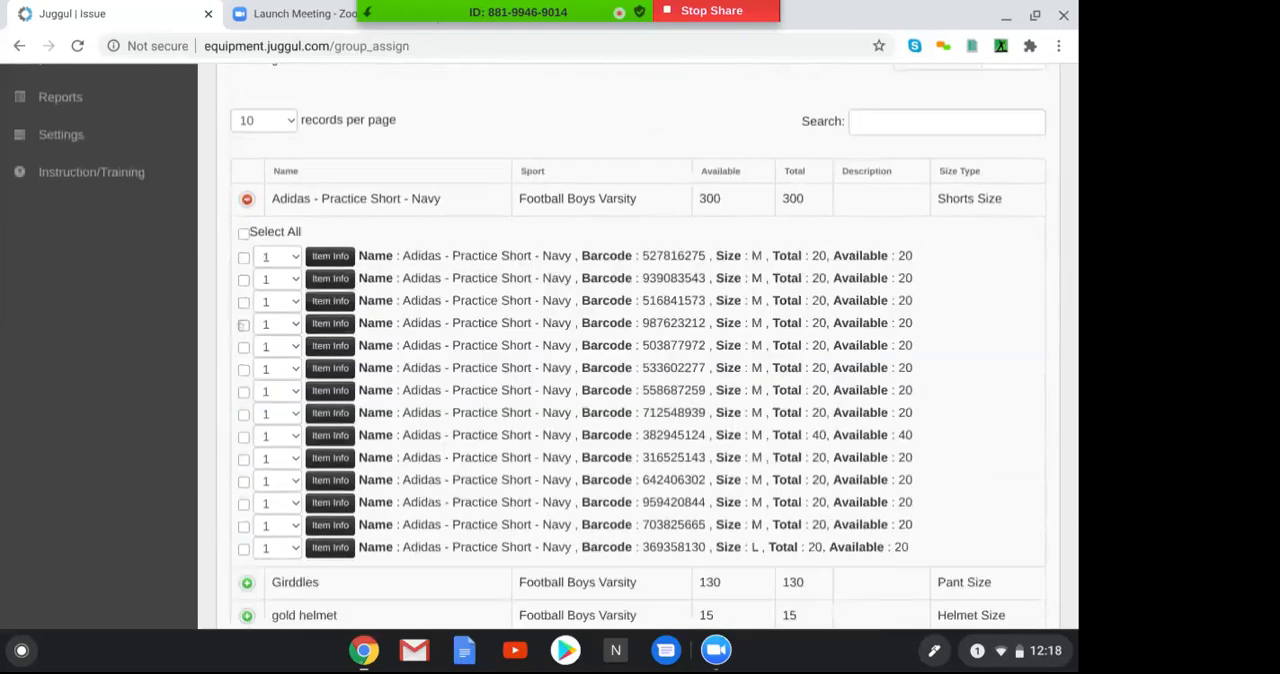
pyautogui.click(243, 325)
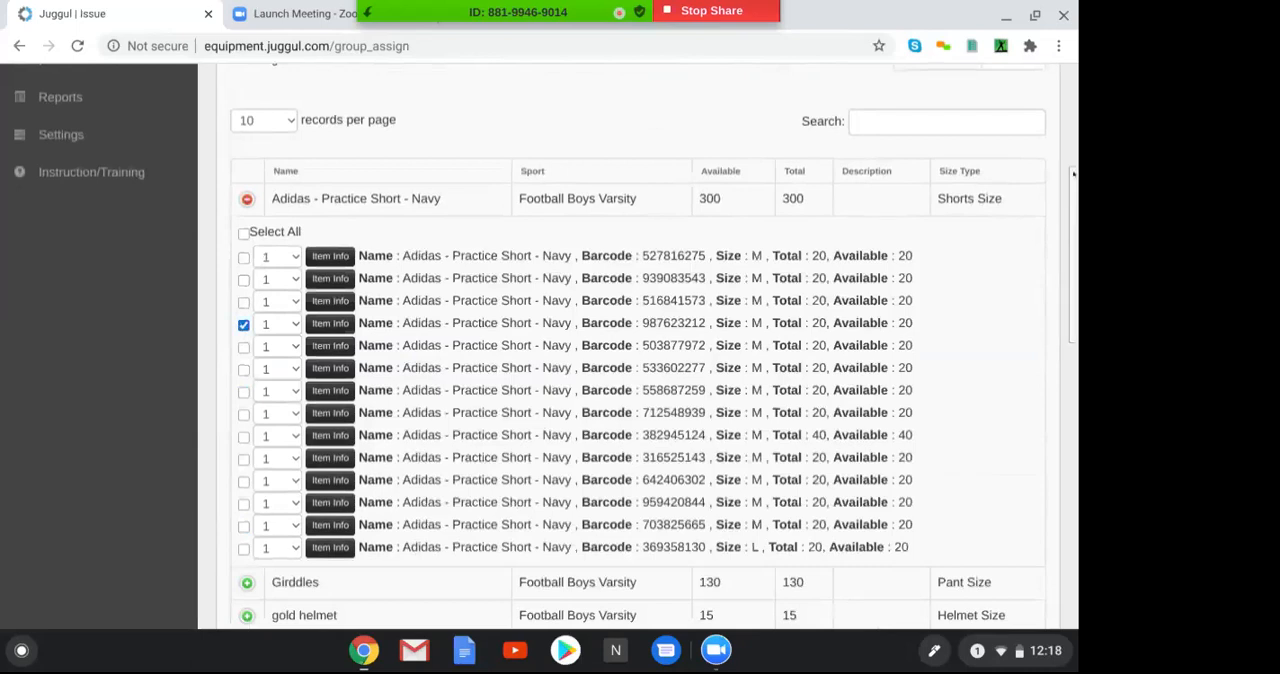
pyautogui.moveTo(1073, 174); pyautogui.dragTo(1070, 180)
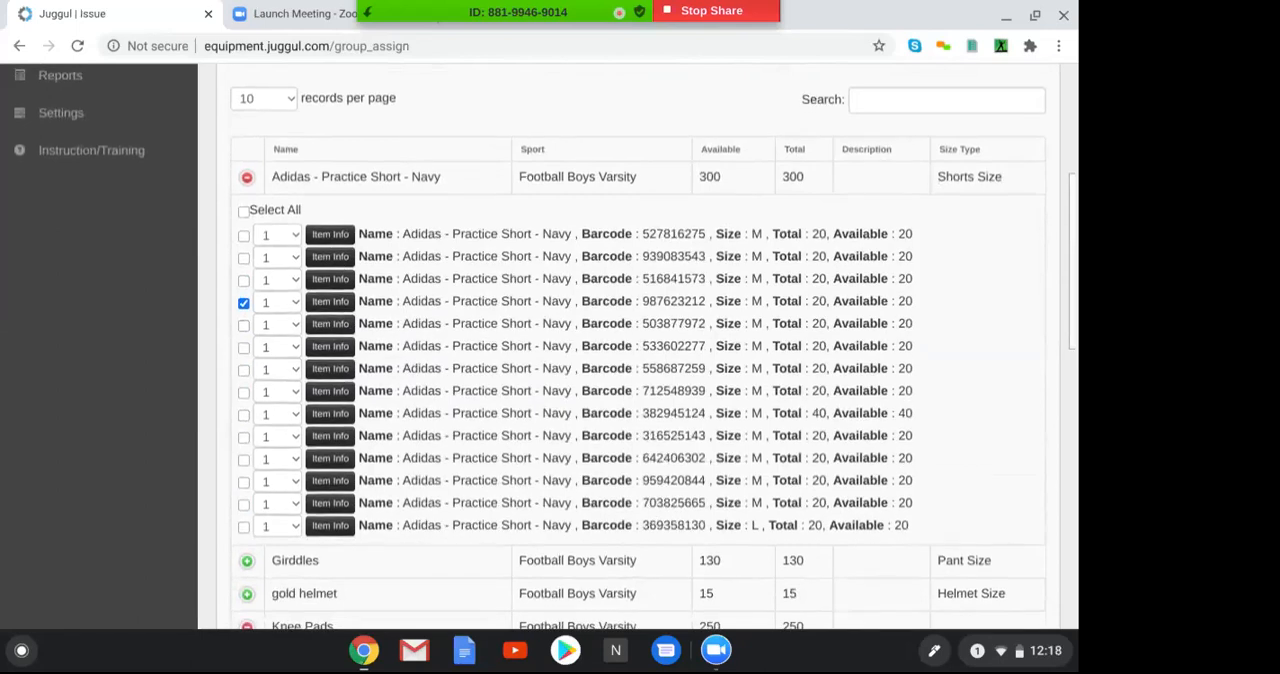
pyautogui.scroll(-1, 638, 347)
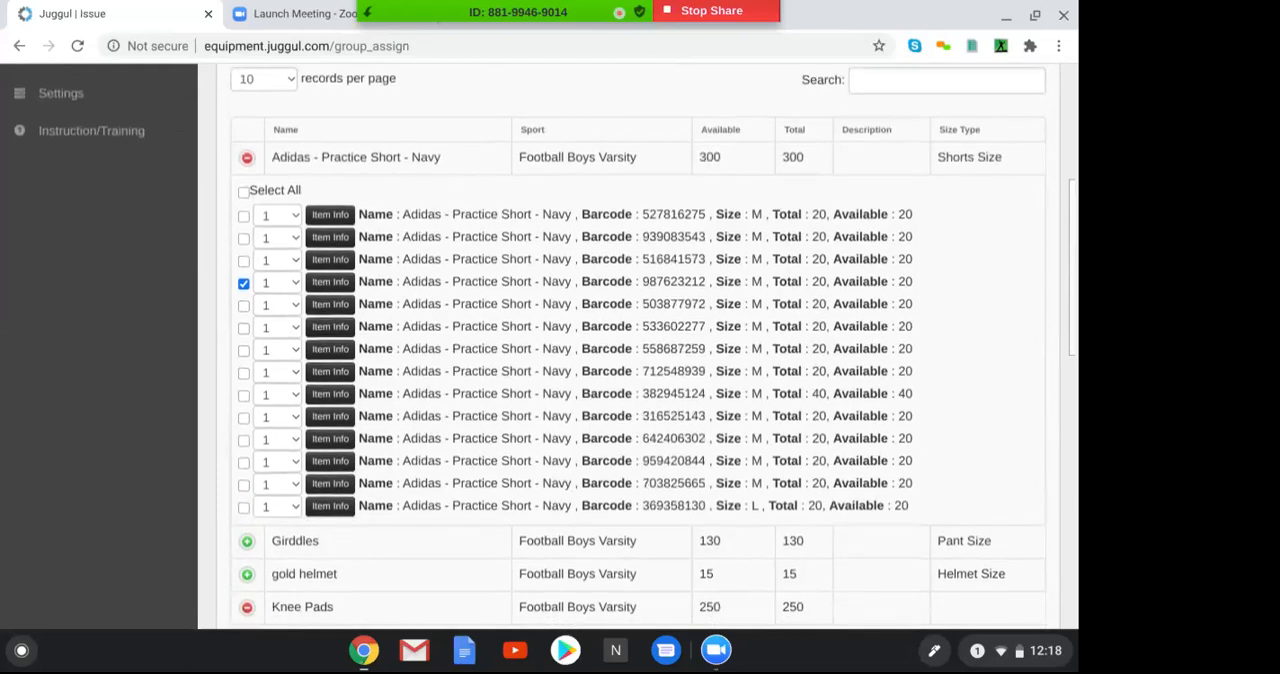
pyautogui.scroll(1, 638, 347)
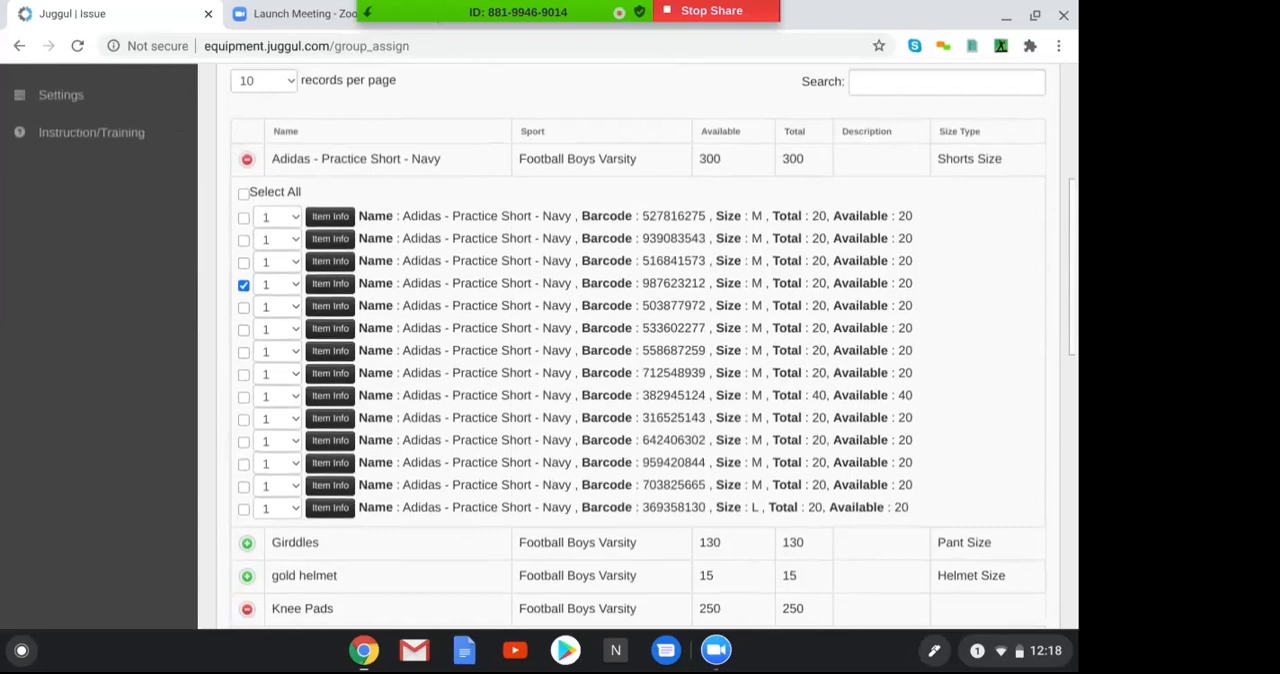
# Issue the selected Rydell - White Jersey - 13, Knee Pads and Adidas - Practice Short - Navy to the athlete as returnable items and confirm
pyautogui.scroll(-5, 638, 347)
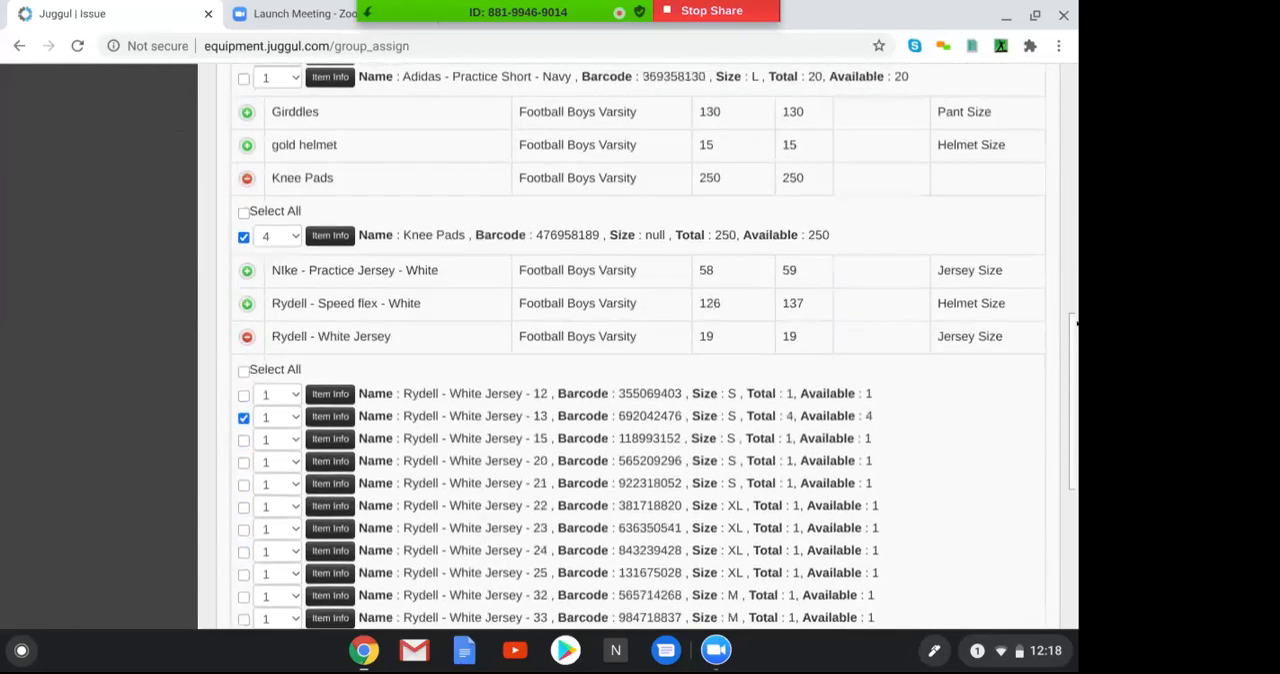
pyautogui.moveTo(1077, 357); pyautogui.dragTo(1077, 492)
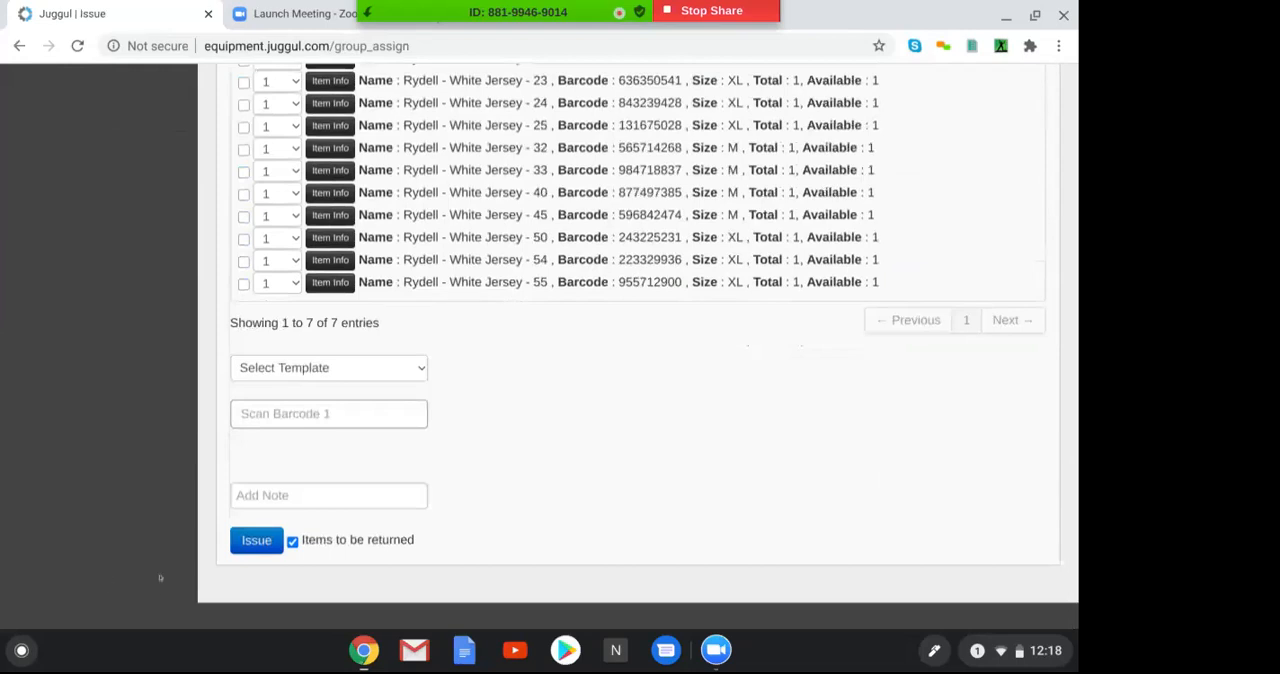
pyautogui.click(246, 541)
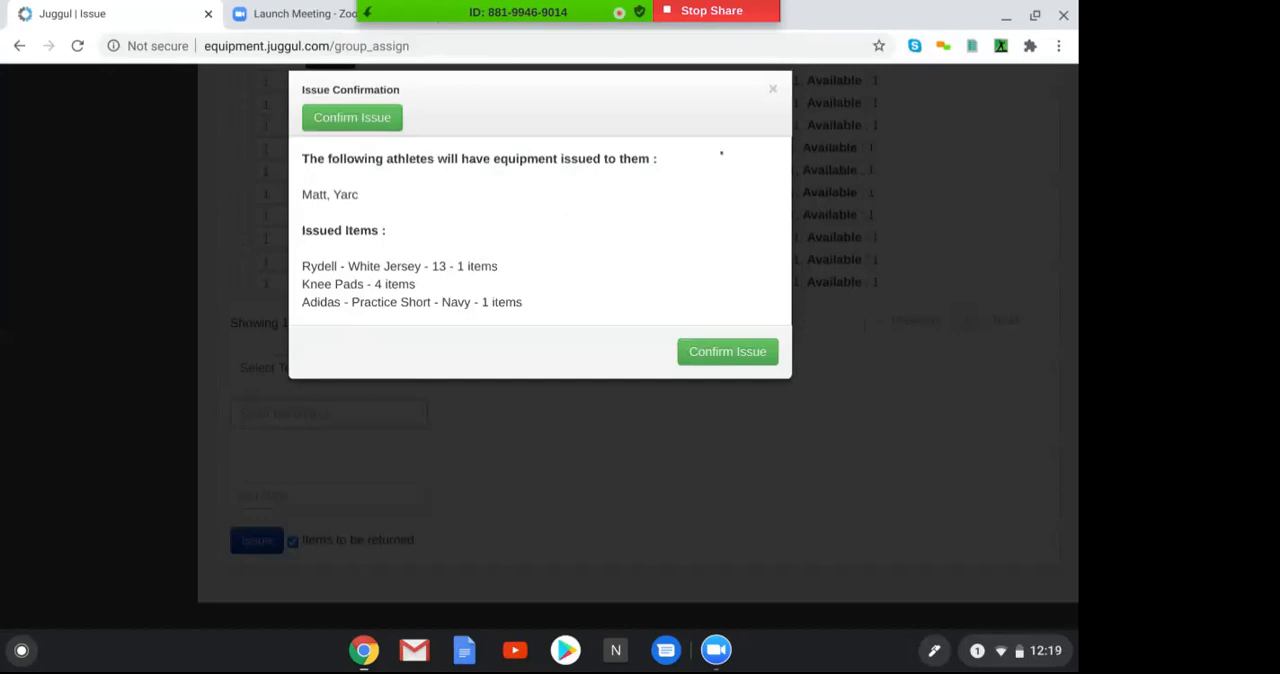
pyautogui.click(772, 89)
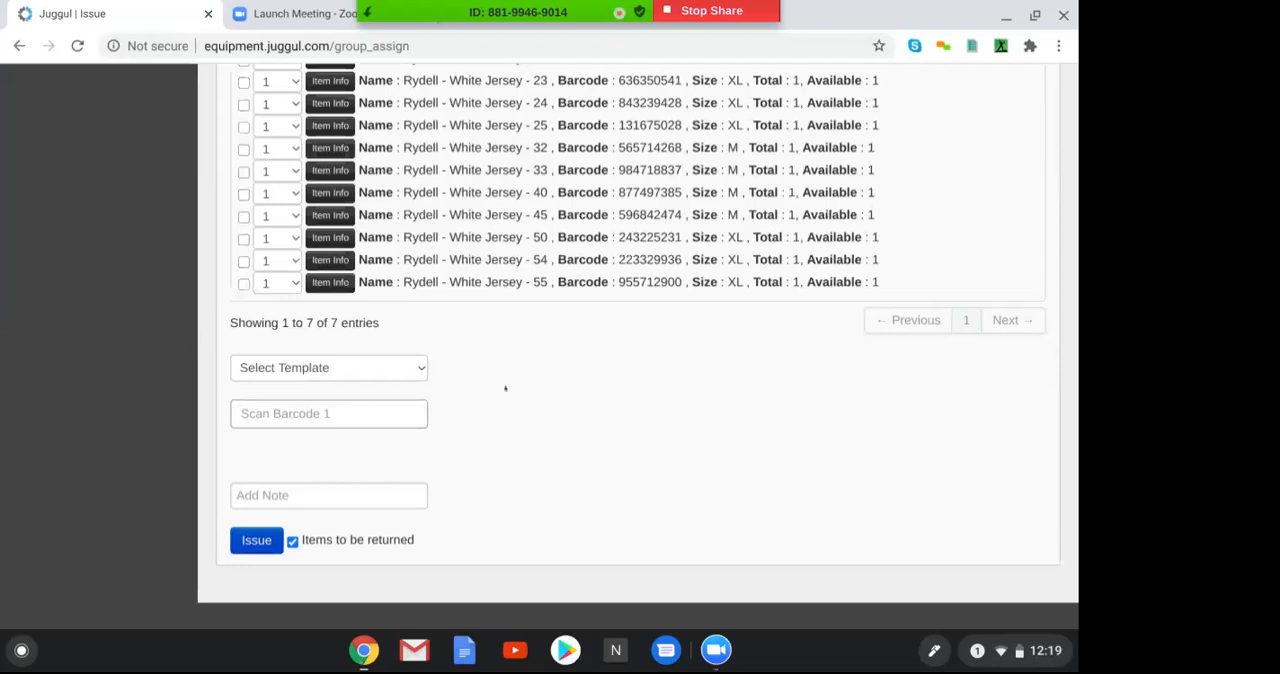
pyautogui.click(329, 414)
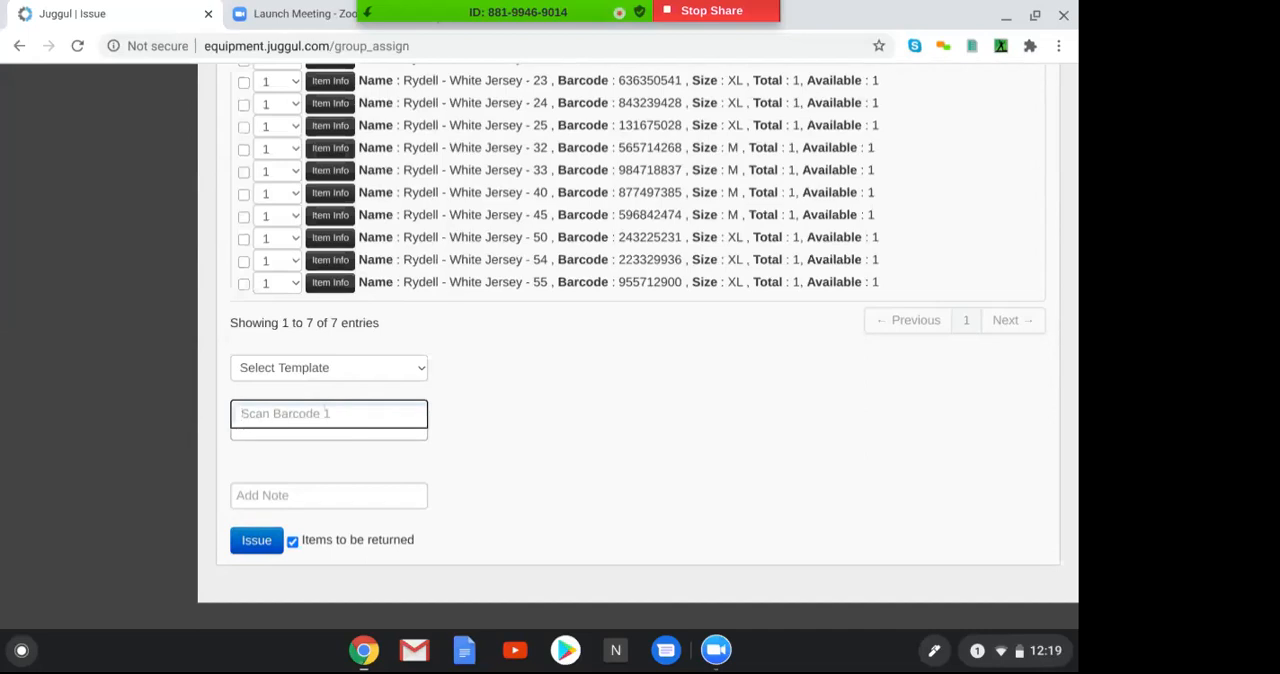
pyautogui.click(257, 539)
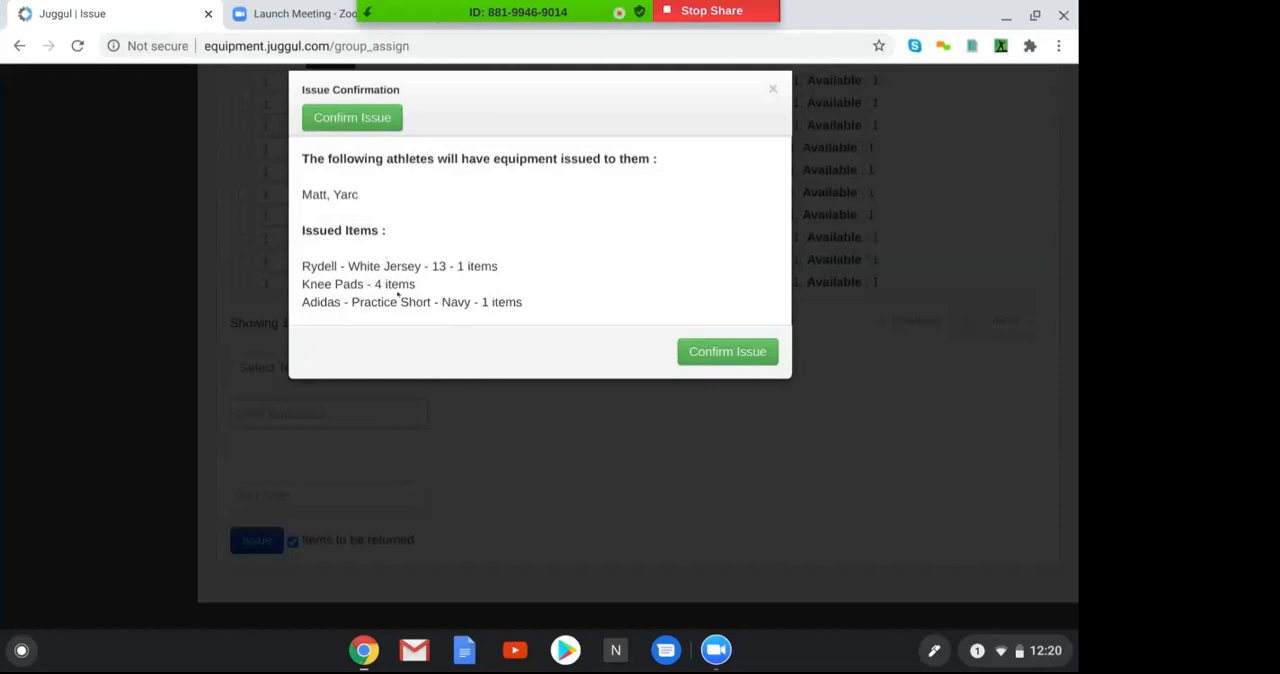
pyautogui.click(698, 353)
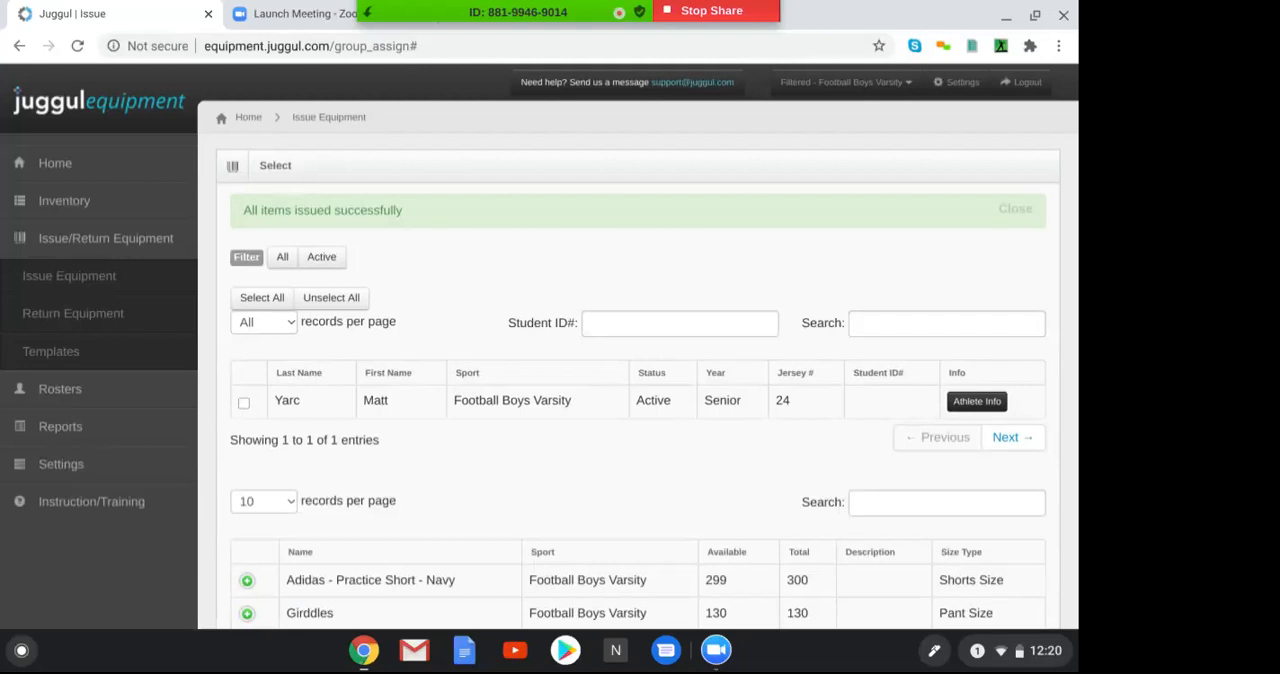
# Open the Return Equipment page, select the Football Boys Varsity athlete and open the list of items issued to that athlete
pyautogui.click(40, 314)
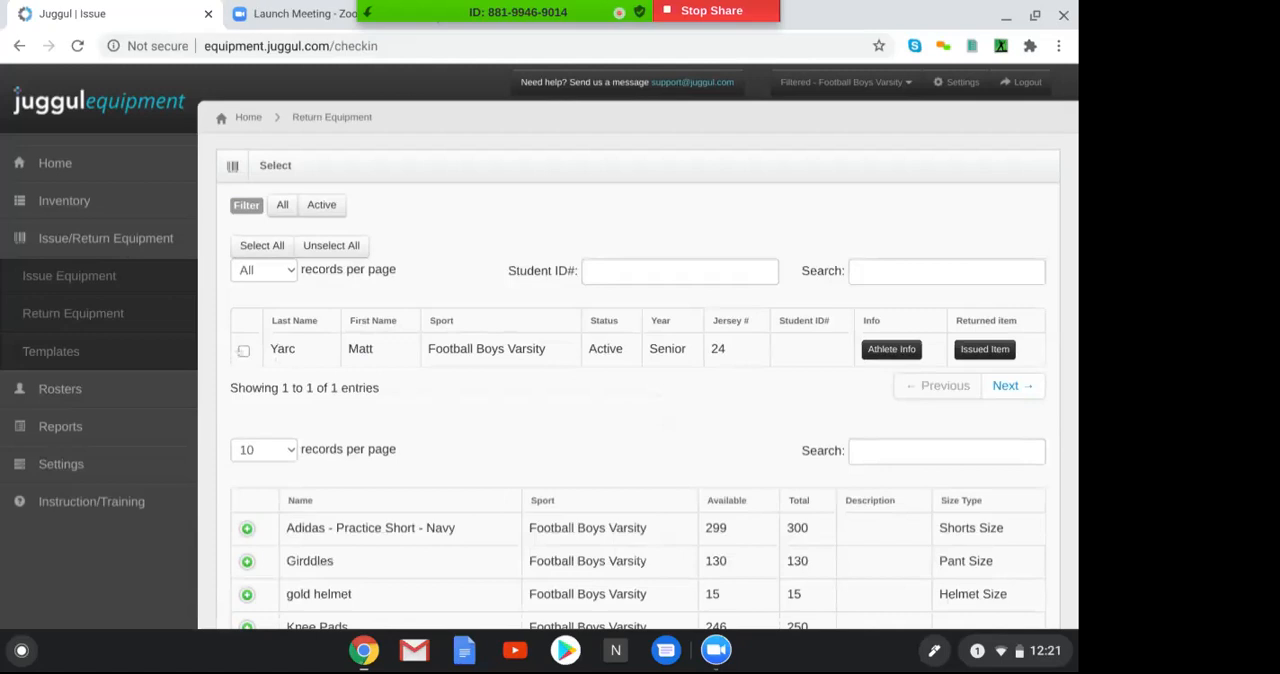
pyautogui.click(243, 351)
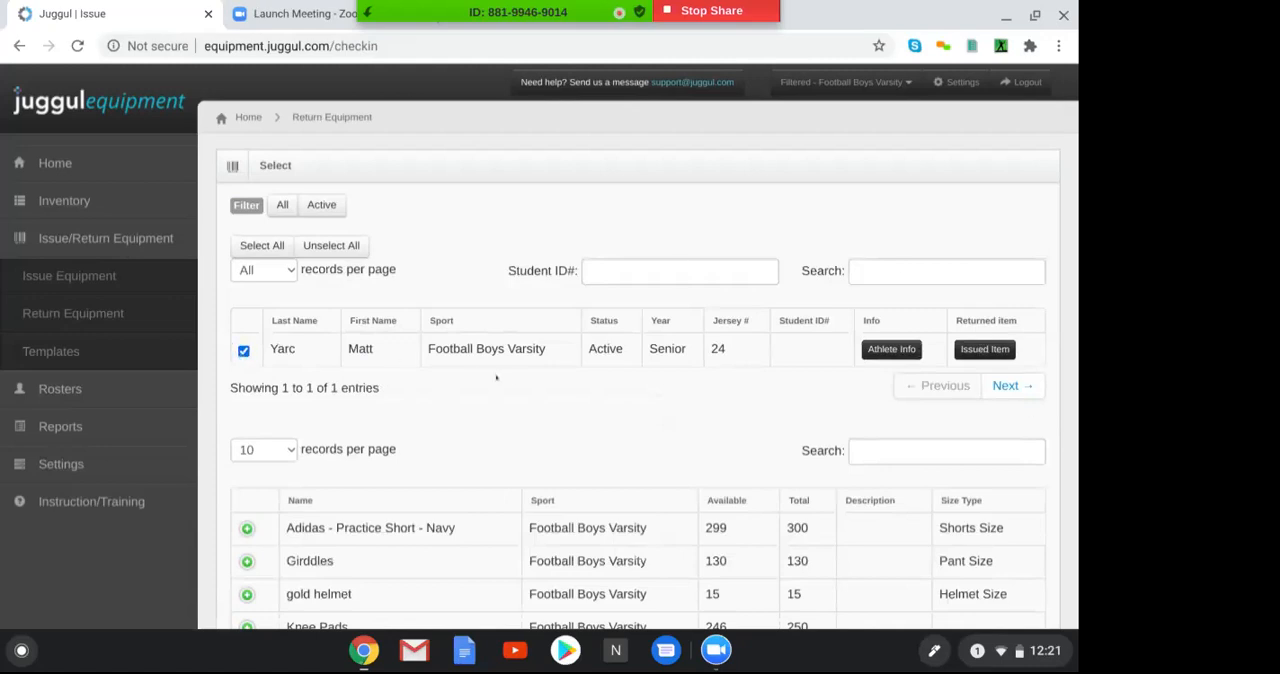
pyautogui.click(982, 349)
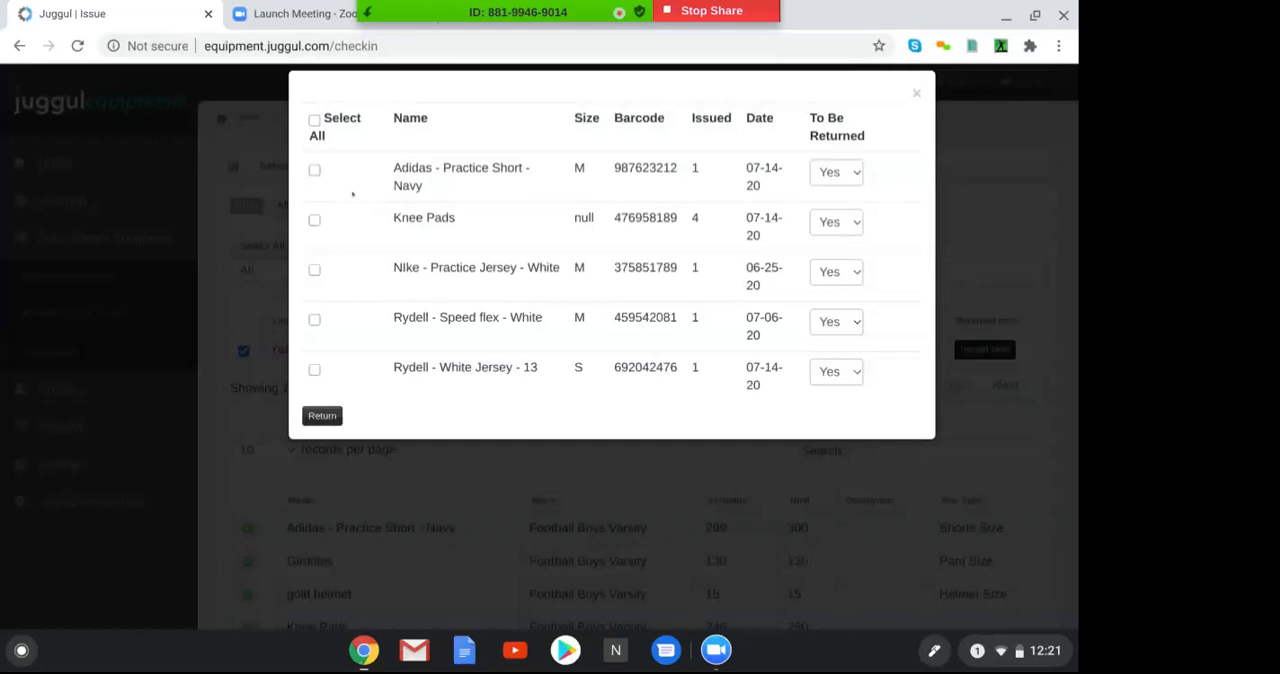
# Mark the Adidas practice short, Knee Pads, Rydell - Speed flex - White and NIke - Practice Jersey - White and submit them for return
pyautogui.click(314, 170)
pyautogui.click(314, 220)
pyautogui.click(314, 320)
pyautogui.click(314, 270)
pyautogui.click(309, 411)
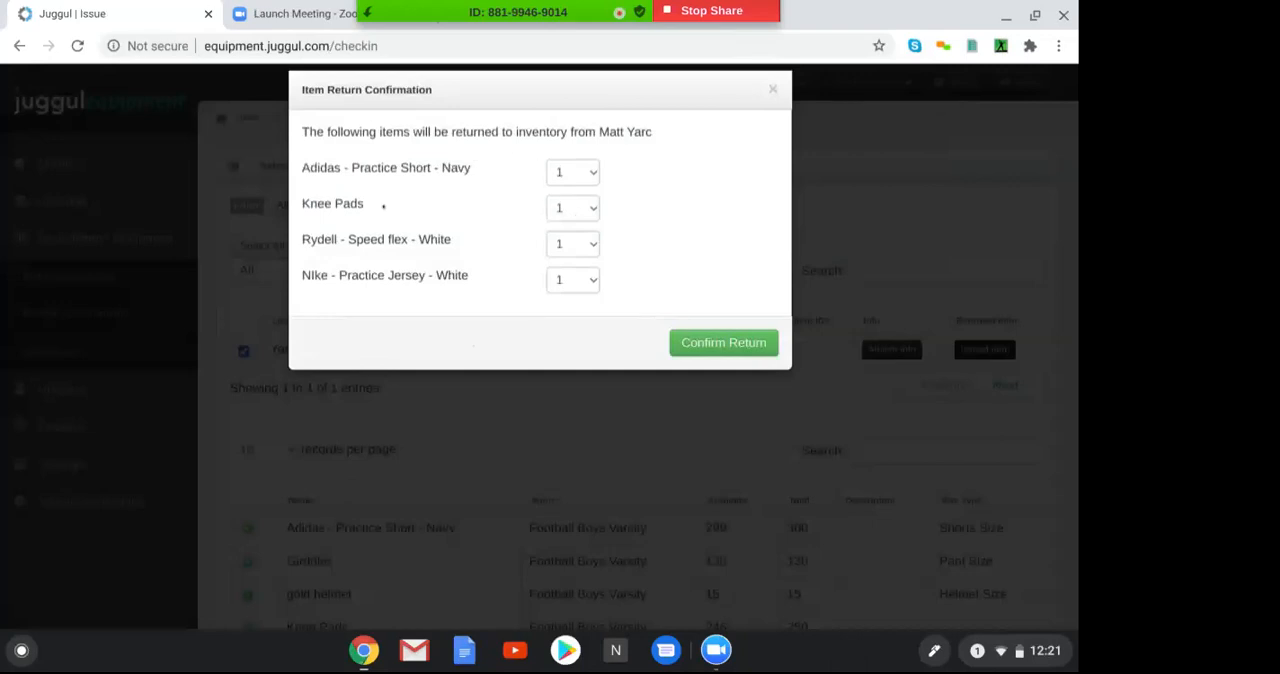
# Set the Knee Pads return quantity to 4 and confirm the return of the listed items to inventory
pyautogui.click(589, 209)
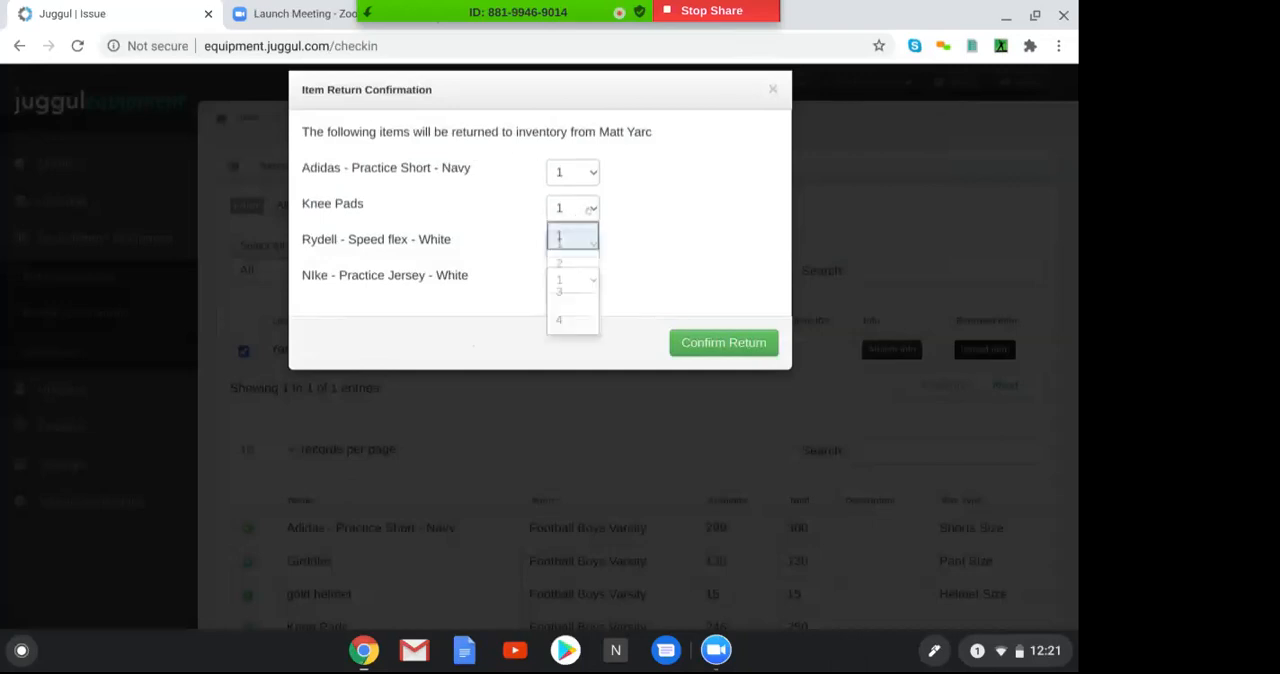
pyautogui.click(568, 316)
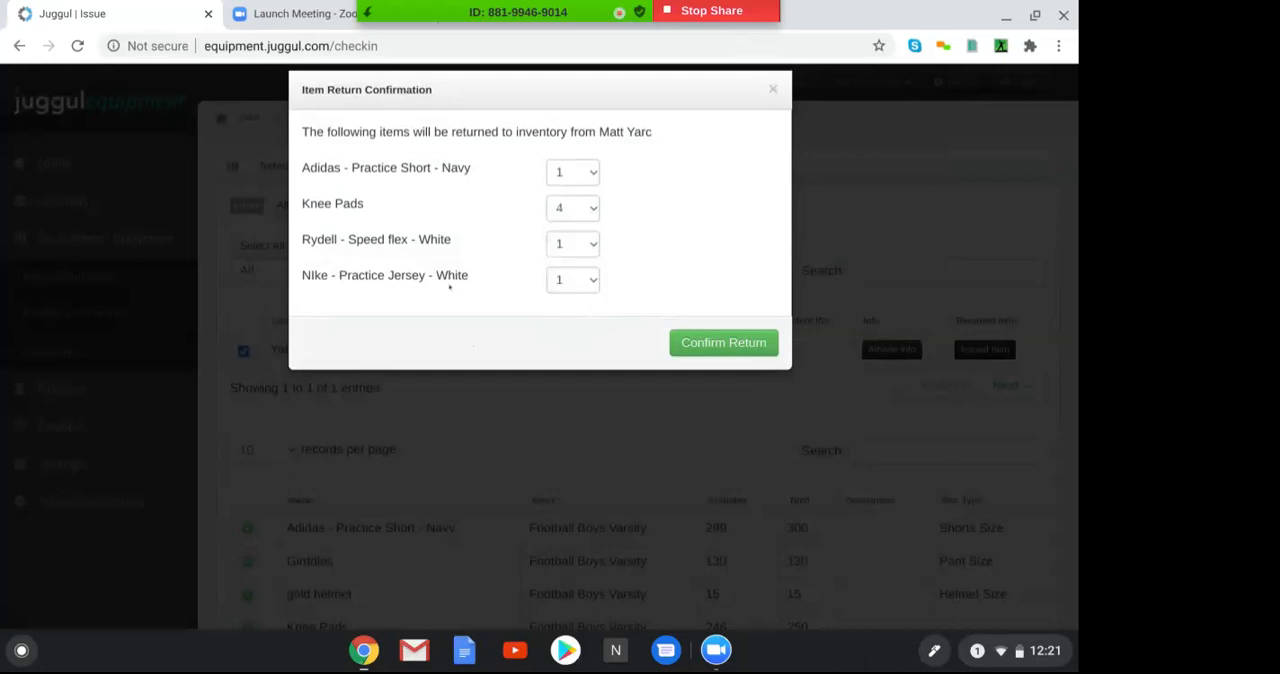
pyautogui.click(719, 343)
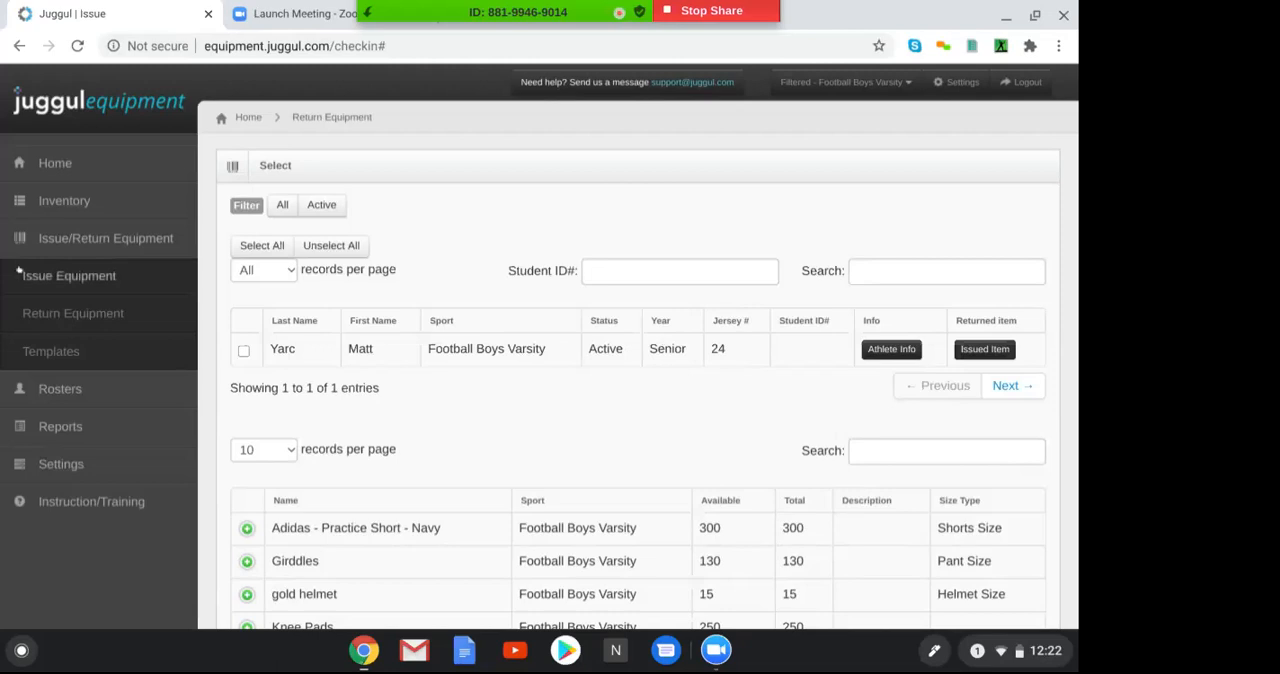
# Open the Return Report builder, choose the athlete and run the report
pyautogui.click(58, 240)
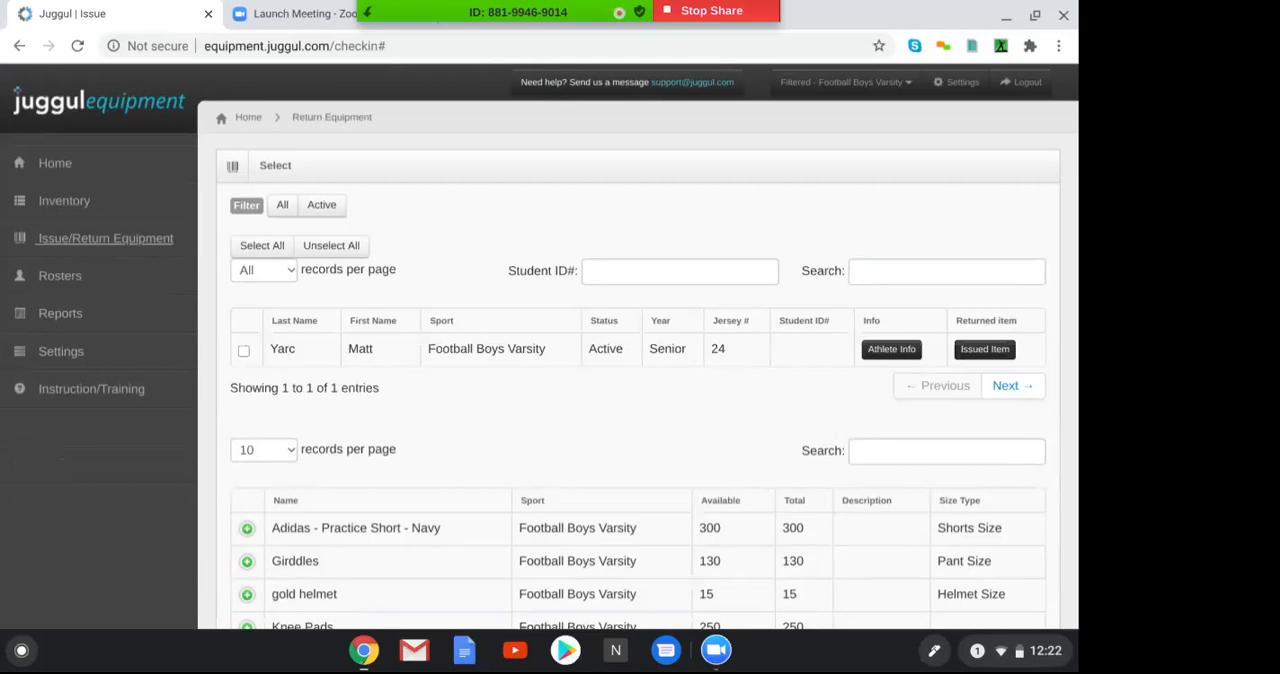
pyautogui.click(70, 314)
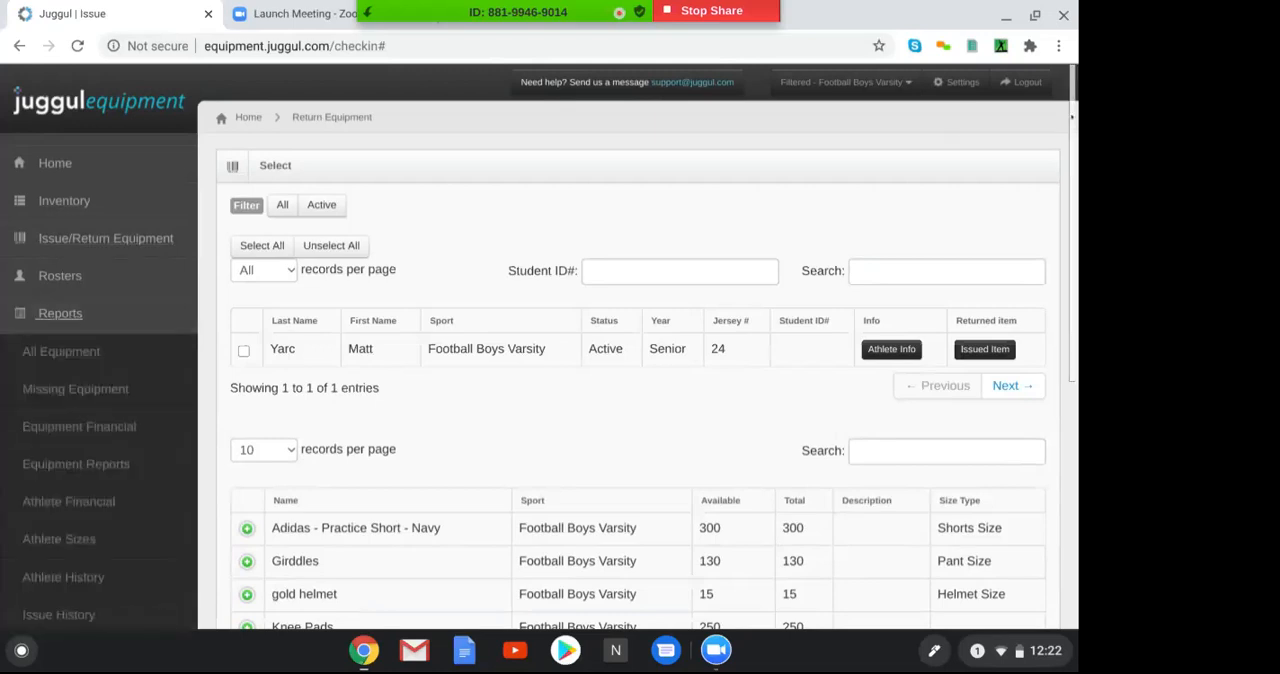
pyautogui.scroll(-4, 349, 336)
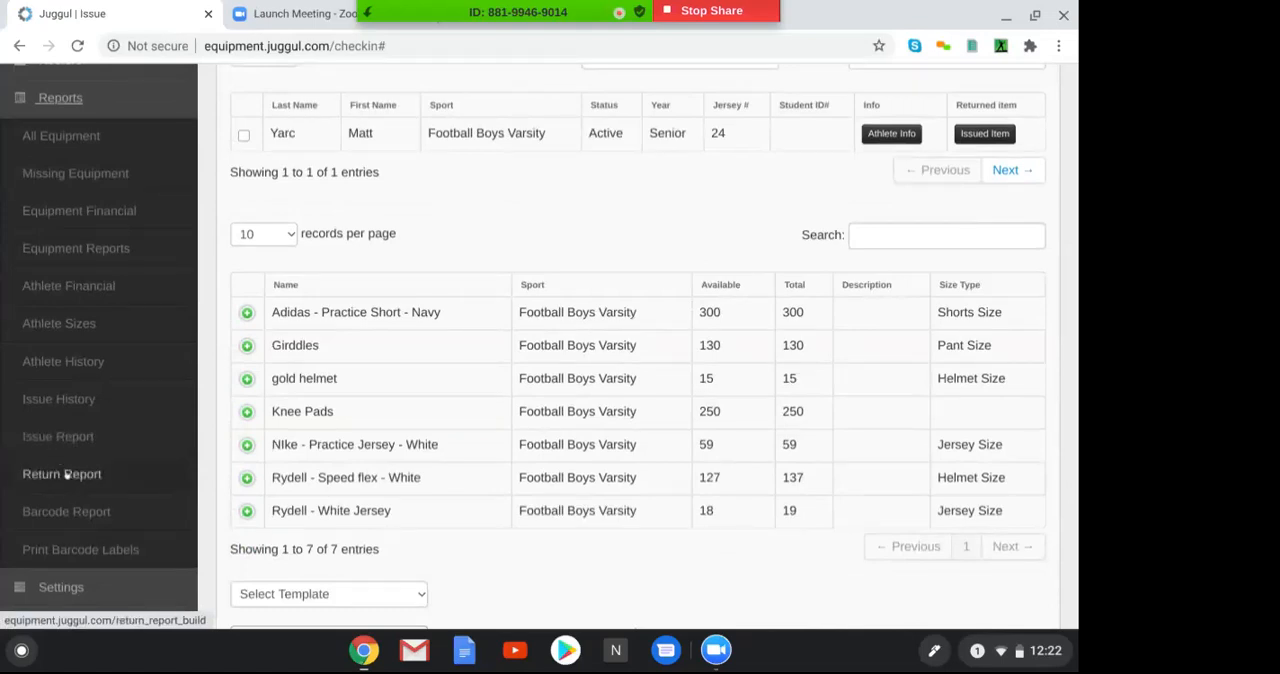
pyautogui.click(62, 474)
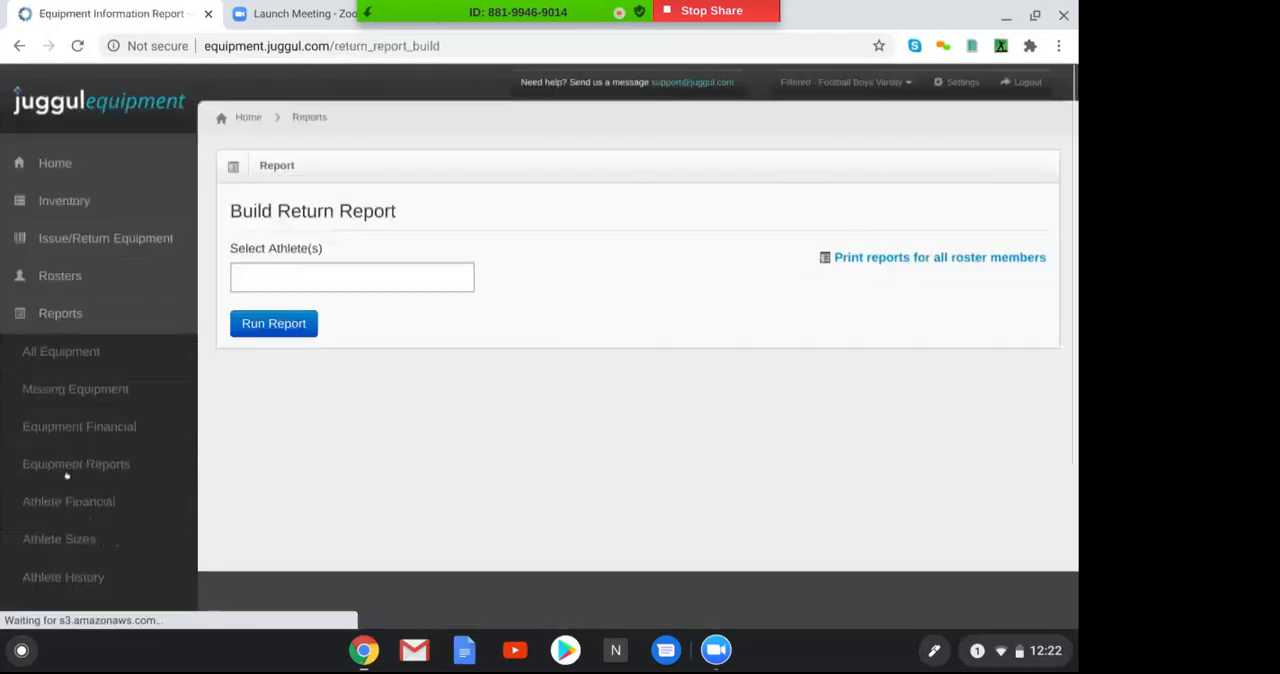
pyautogui.click(255, 274)
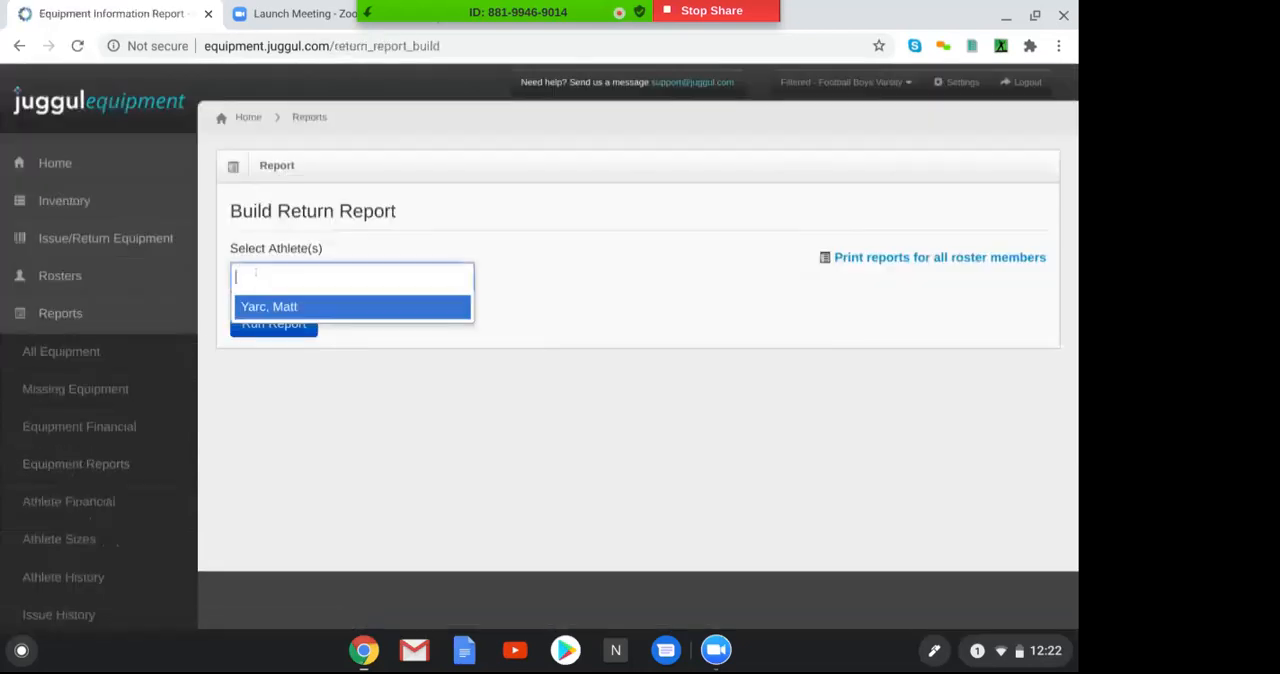
pyautogui.click(265, 307)
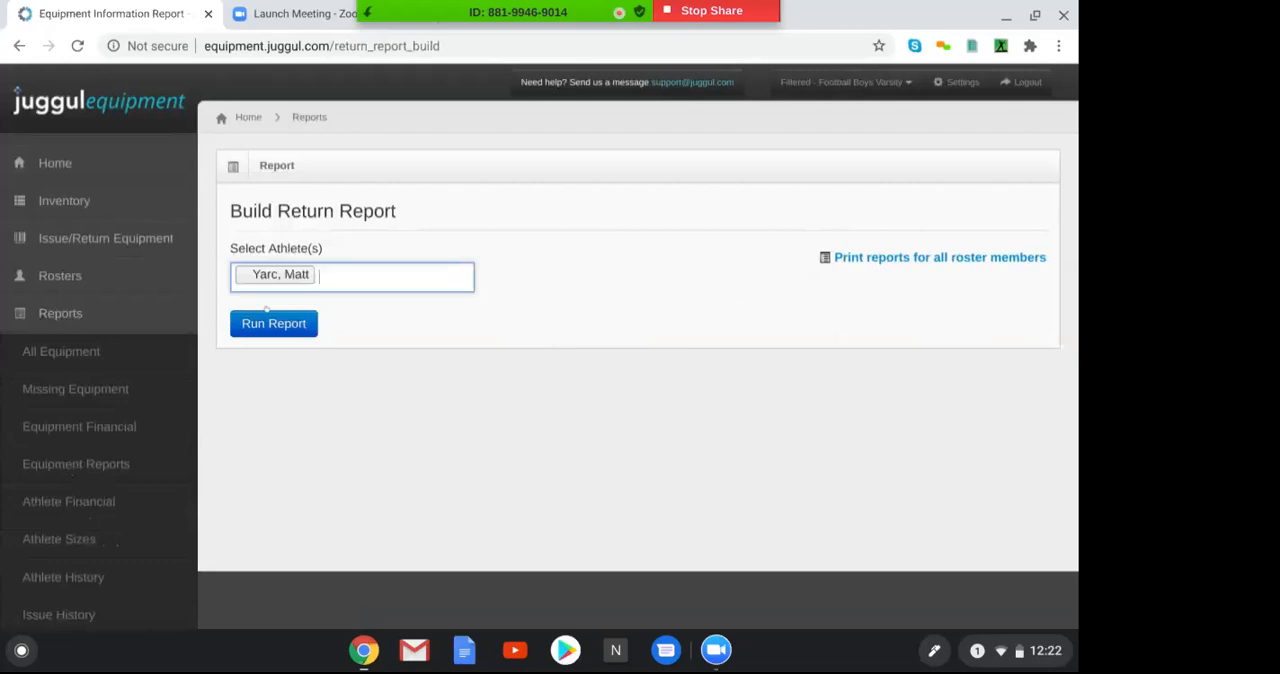
pyautogui.click(265, 323)
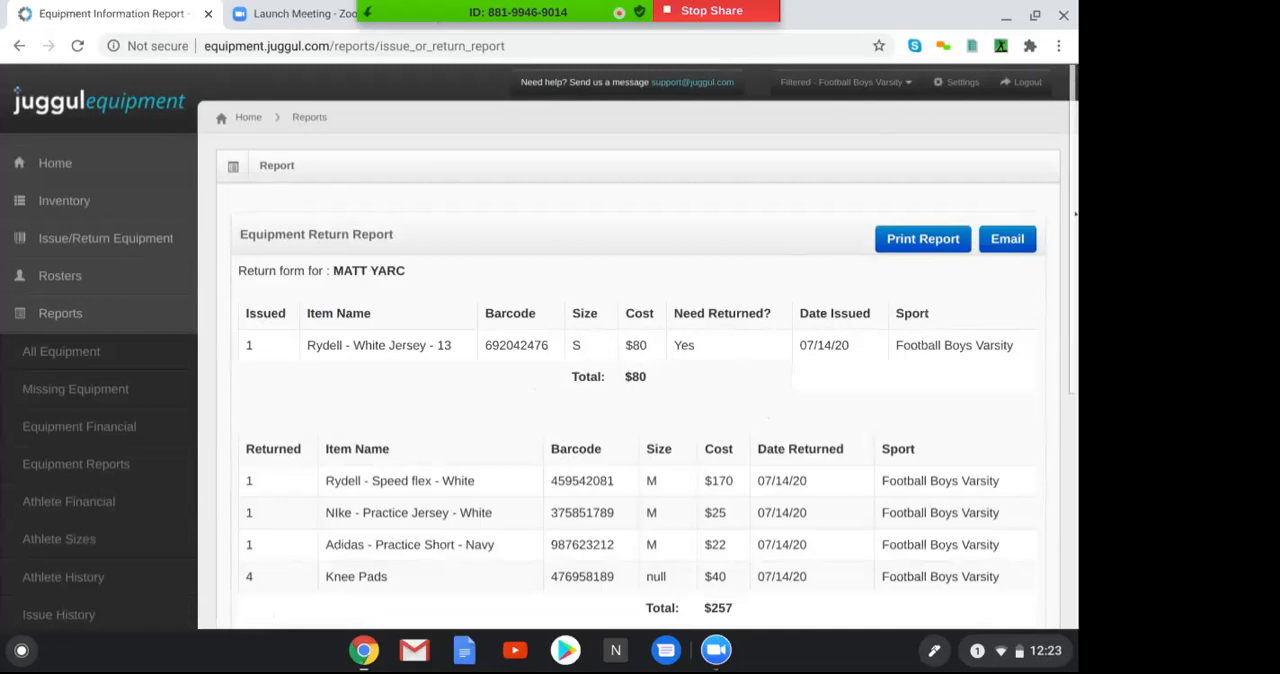
# Review the equipment return report down to the signature section and email it to the prefilled address
pyautogui.scroll(-5, 419, 287)
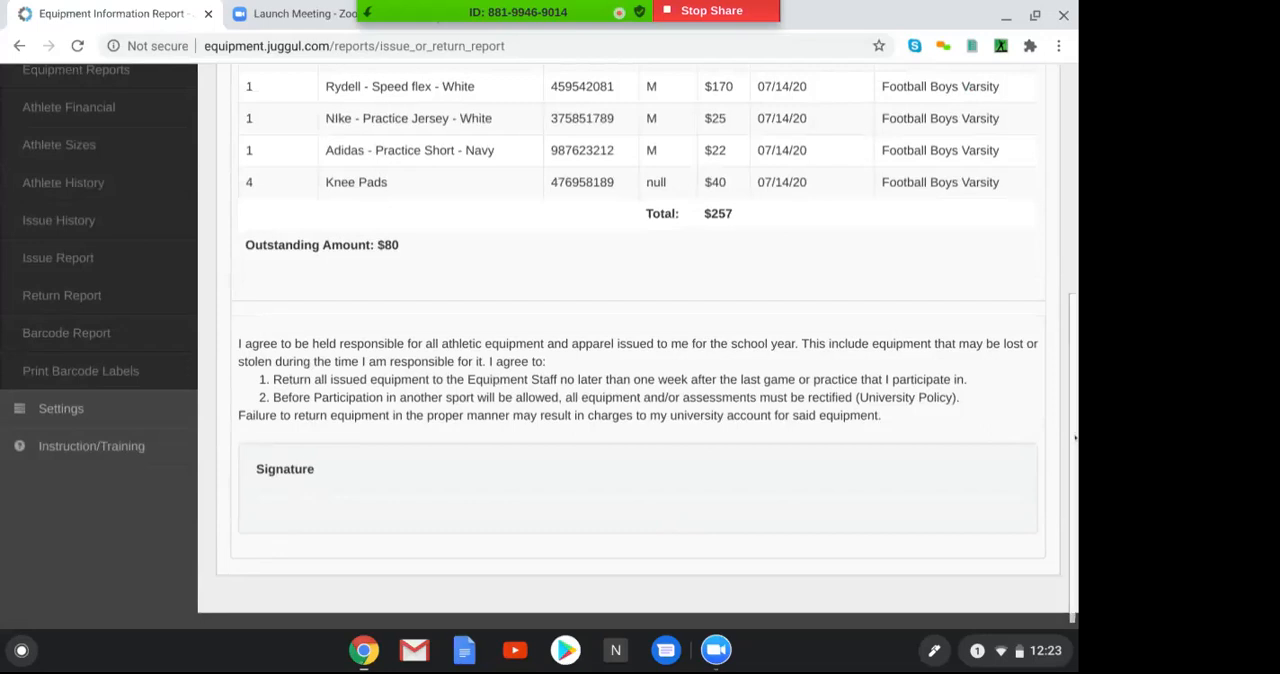
pyautogui.scroll(3, 697, 262)
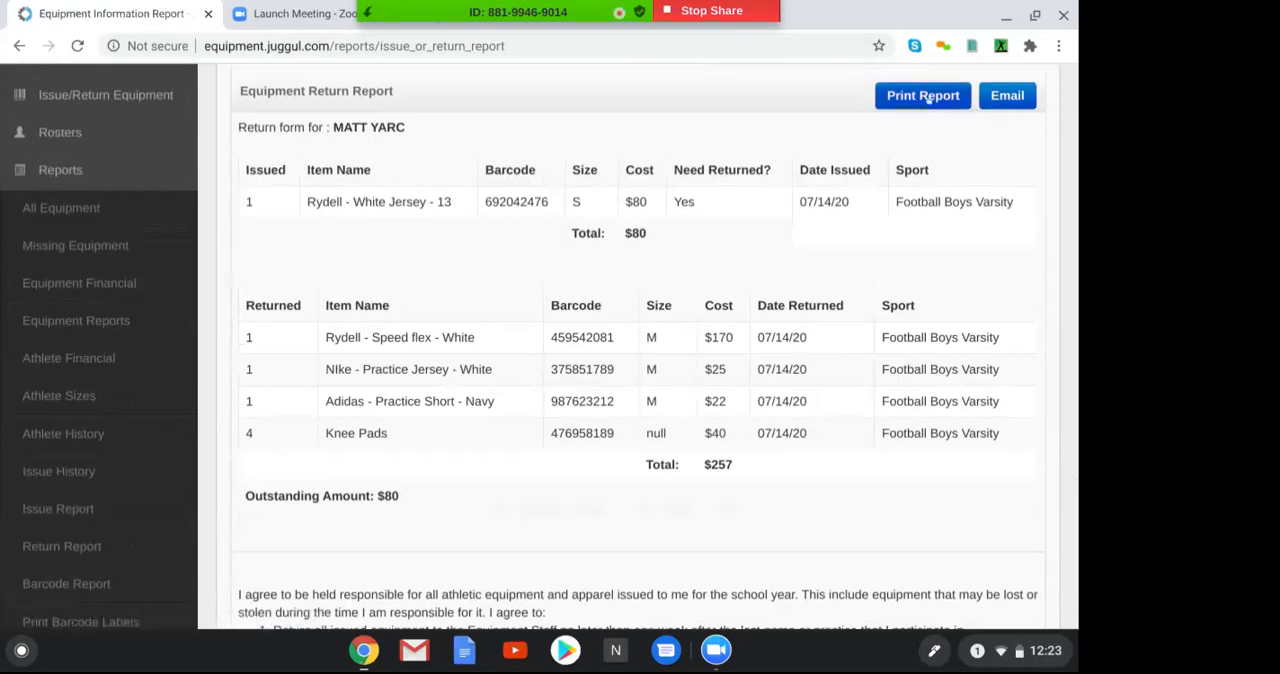
pyautogui.click(1005, 98)
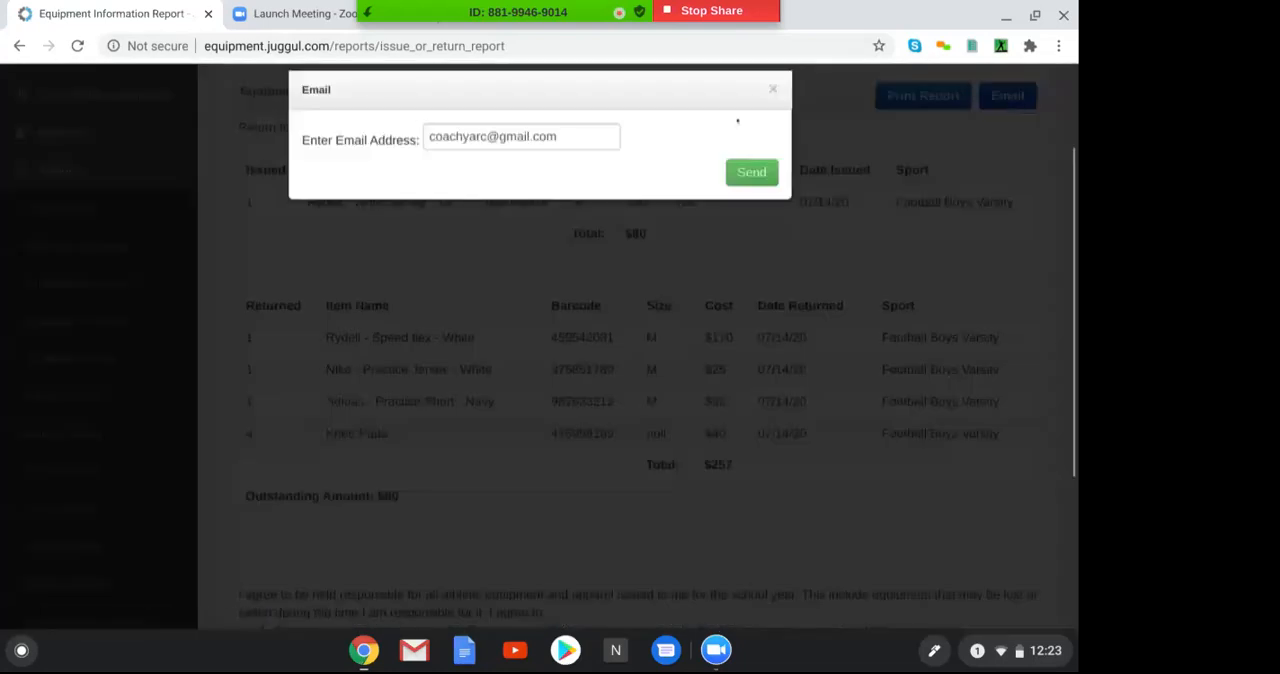
pyautogui.click(571, 129)
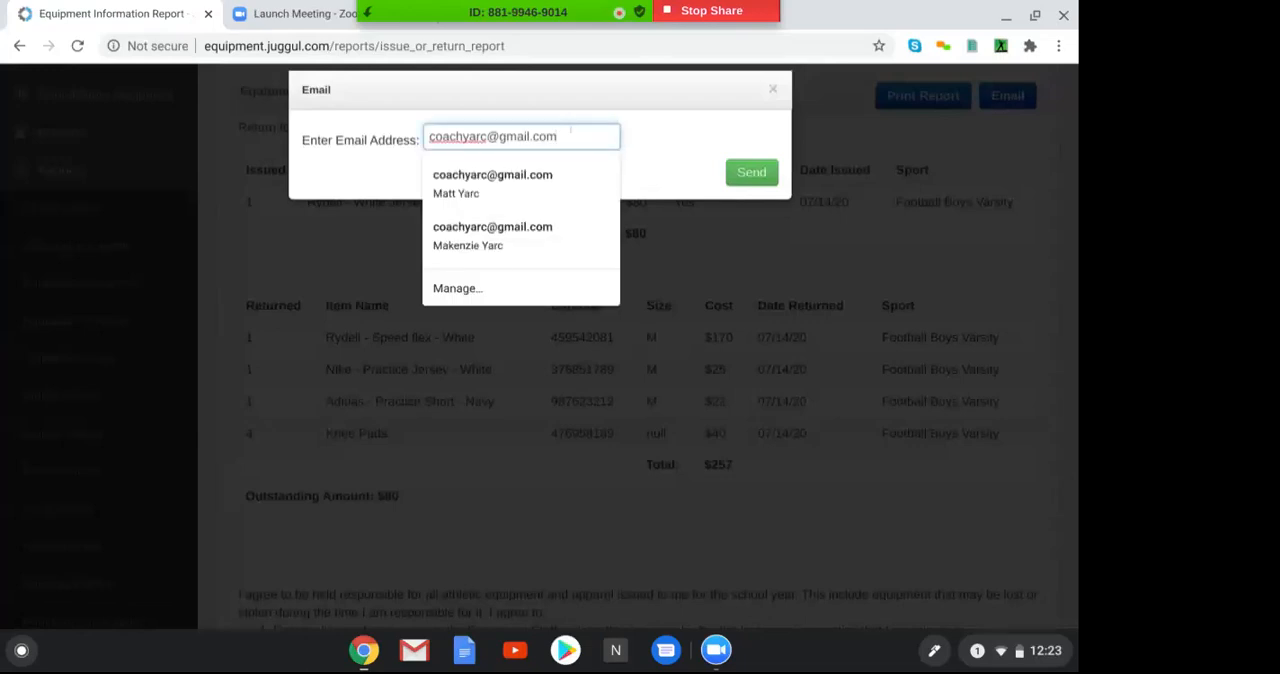
pyautogui.click(750, 171)
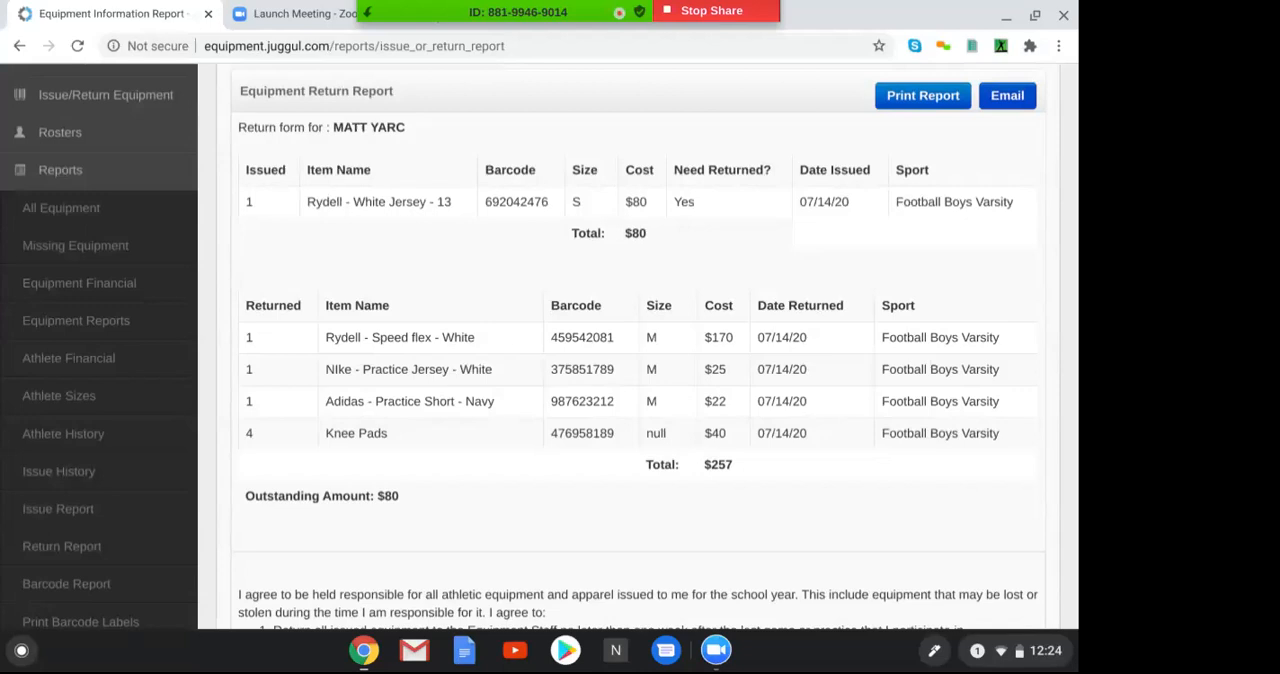
# Open the Issue Report builder, choose the athlete and run the report
pyautogui.click(26, 509)
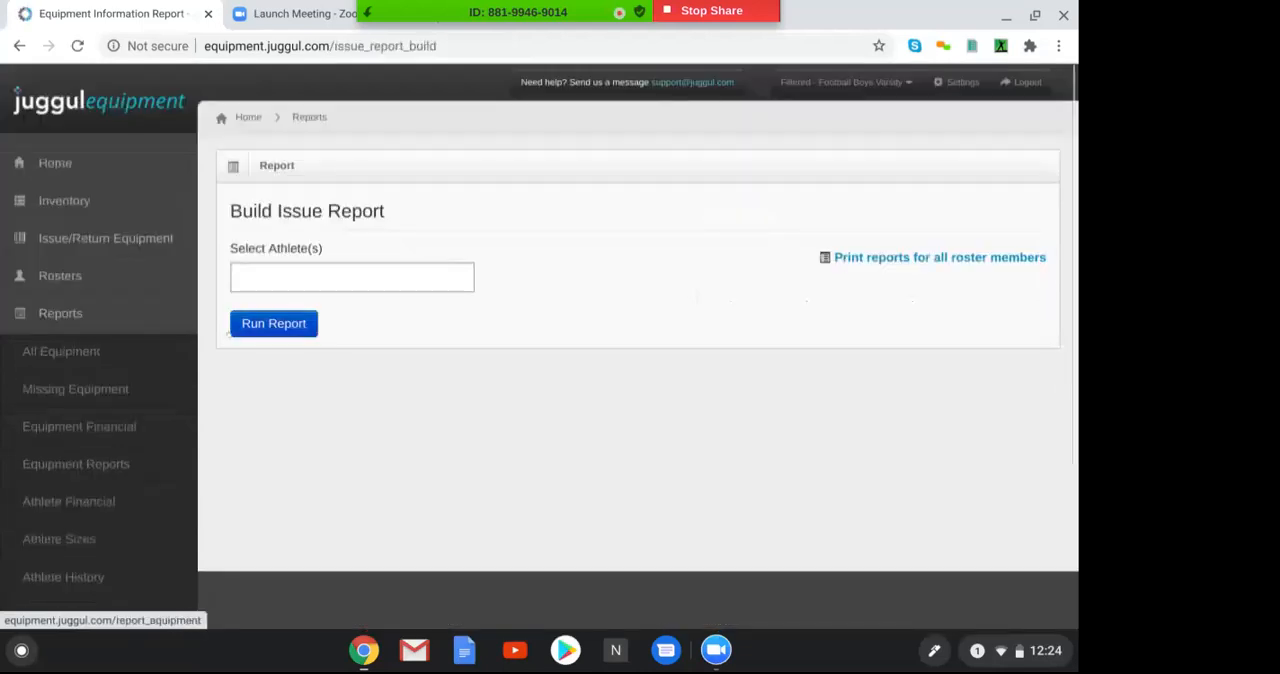
pyautogui.click(244, 274)
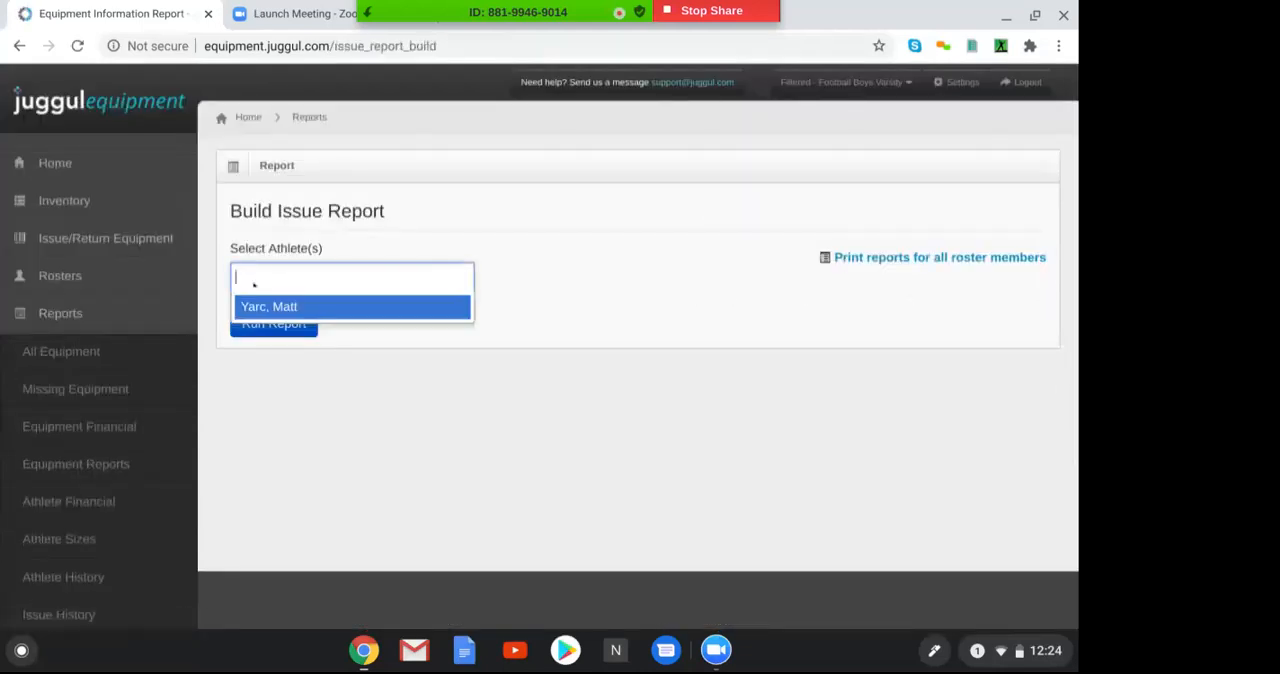
pyautogui.click(263, 305)
pyautogui.click(266, 325)
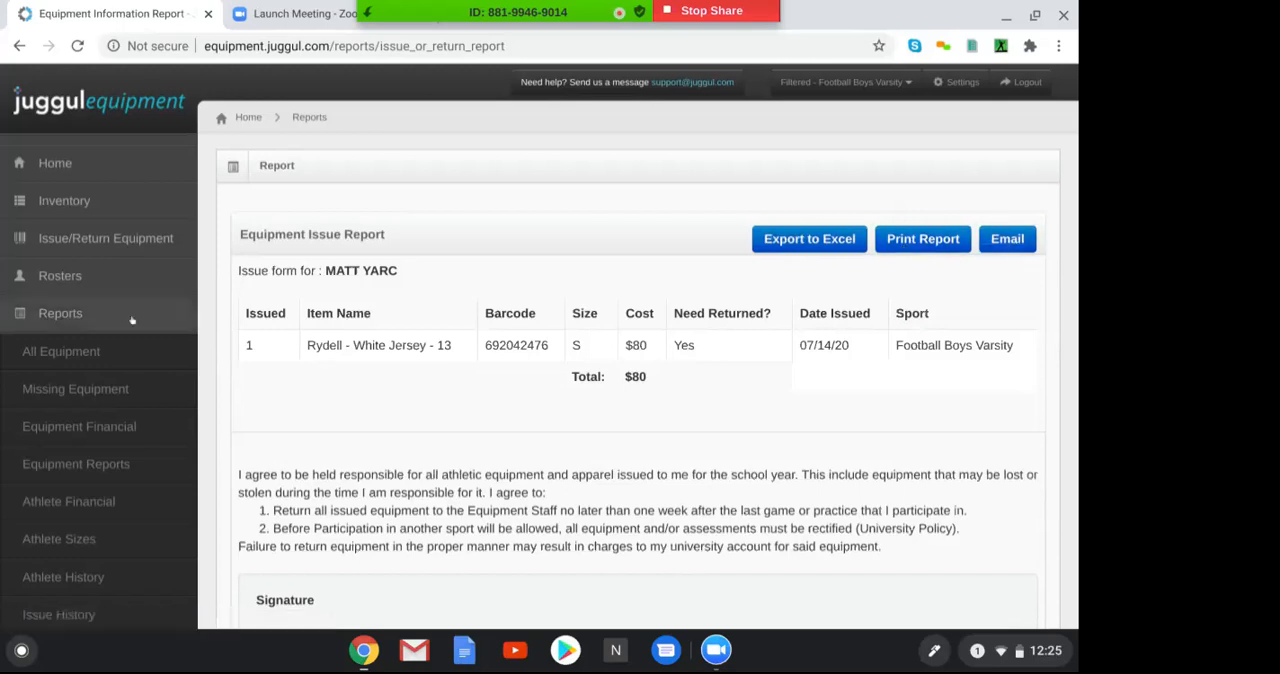
pyautogui.click(70, 315)
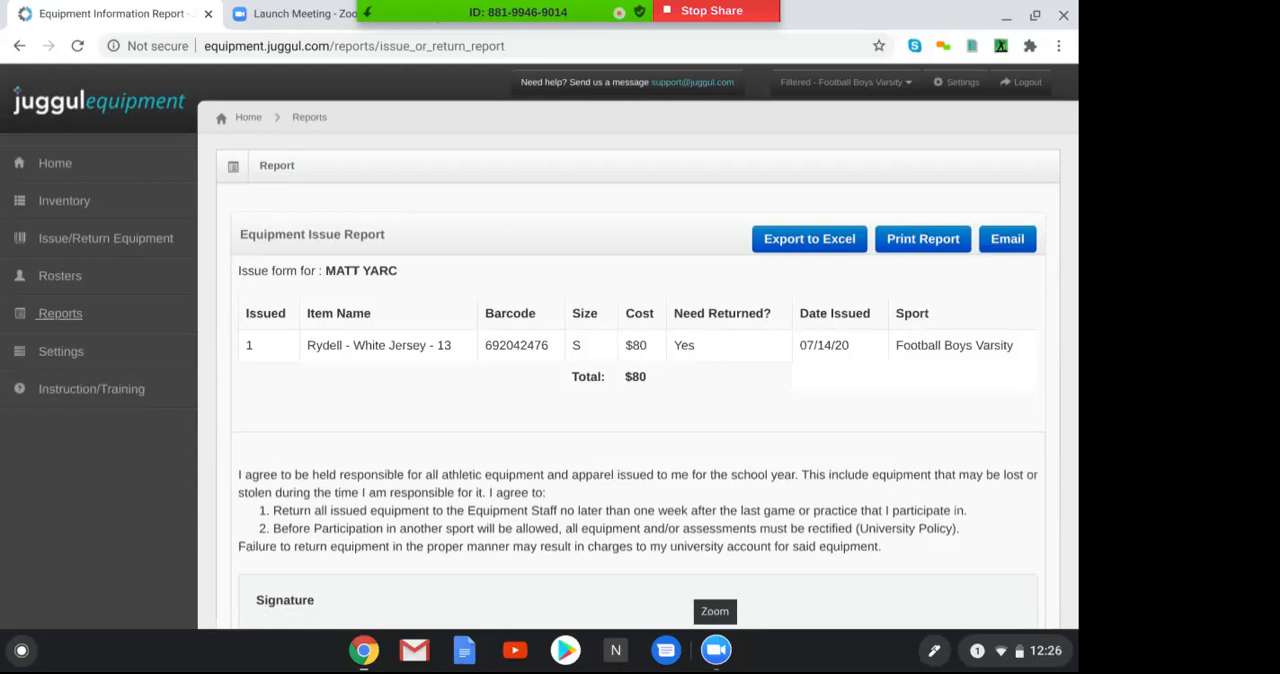
pyautogui.click(38, 320)
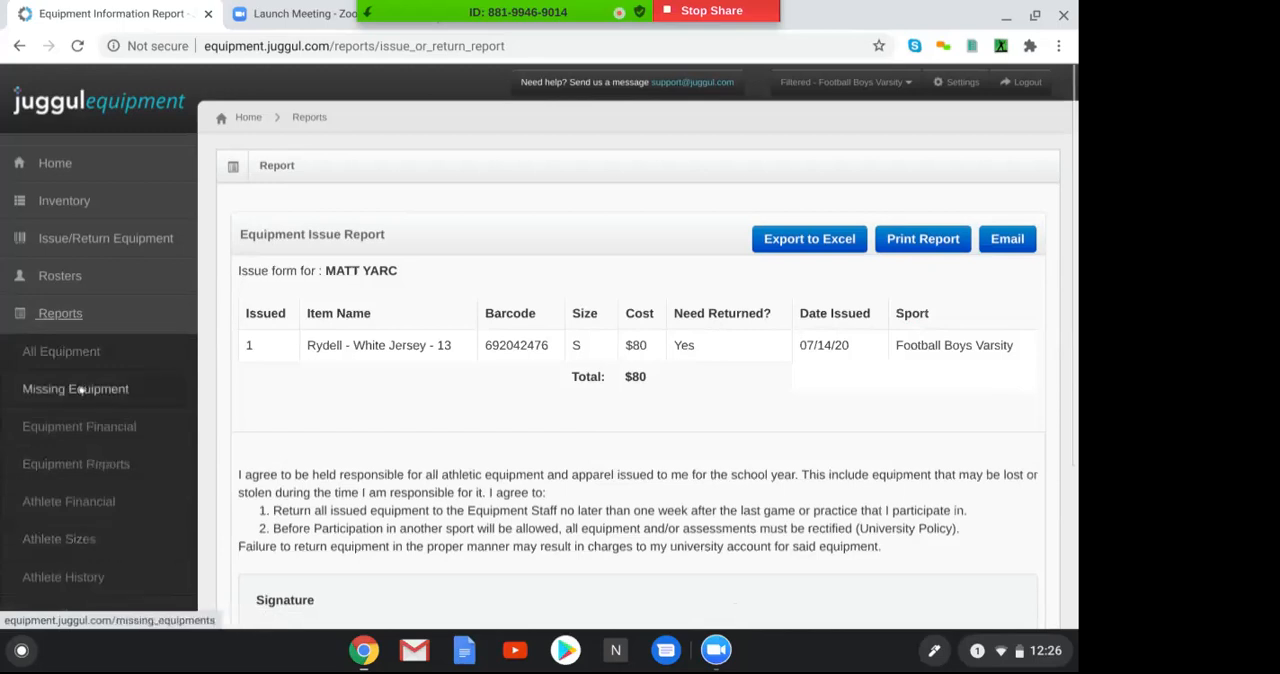
pyautogui.click(66, 320)
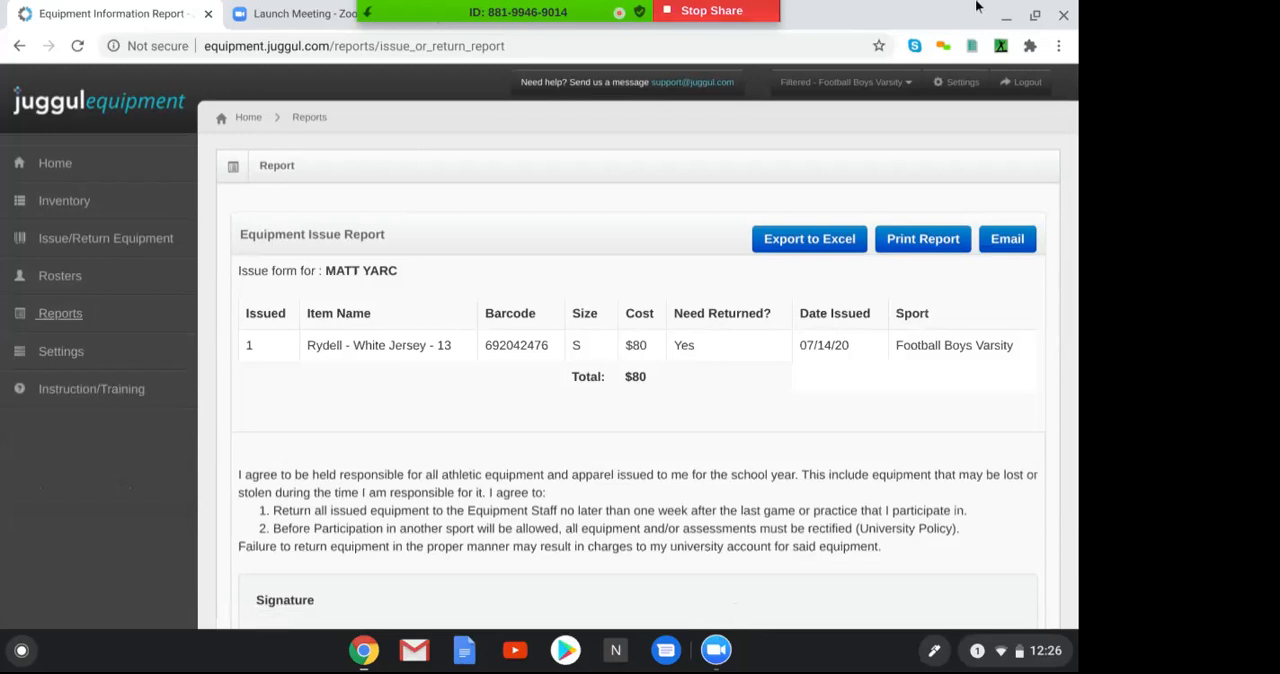
pyautogui.click(855, 84)
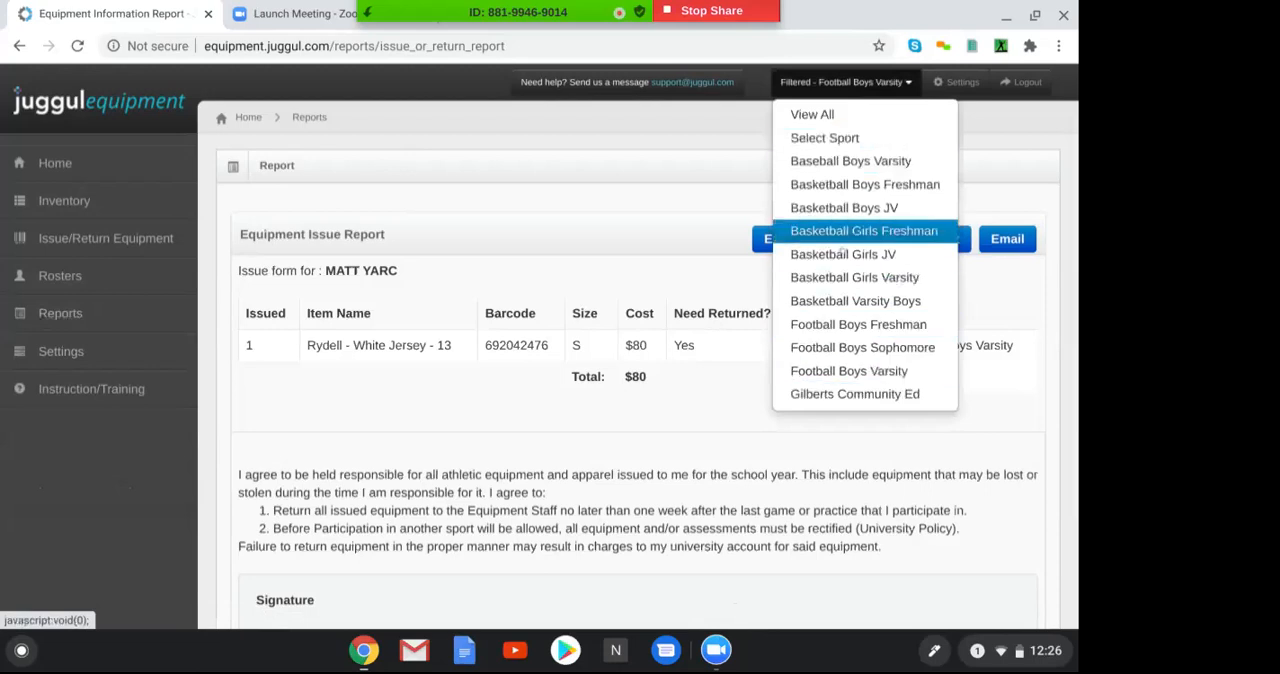
pyautogui.click(551, 146)
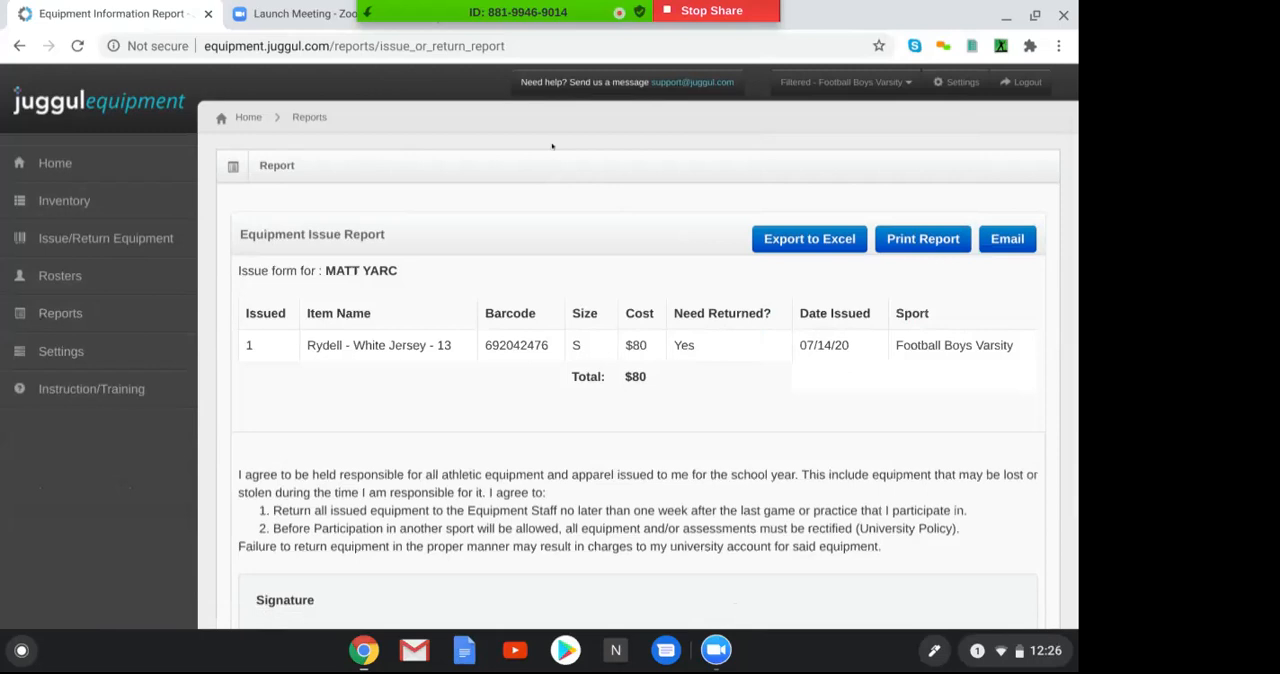